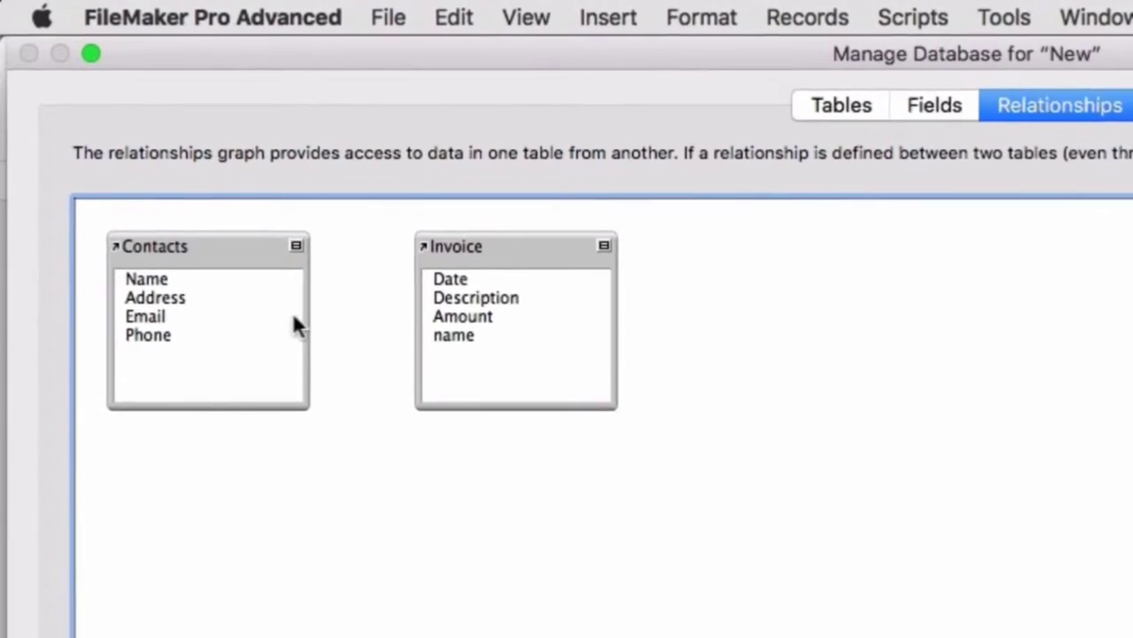
# Rearrange the Contacts and Invoice tables and link Contacts::Name to Invoice::name
pyautogui.moveTo(177, 318); pyautogui.dragTo(429, 342)
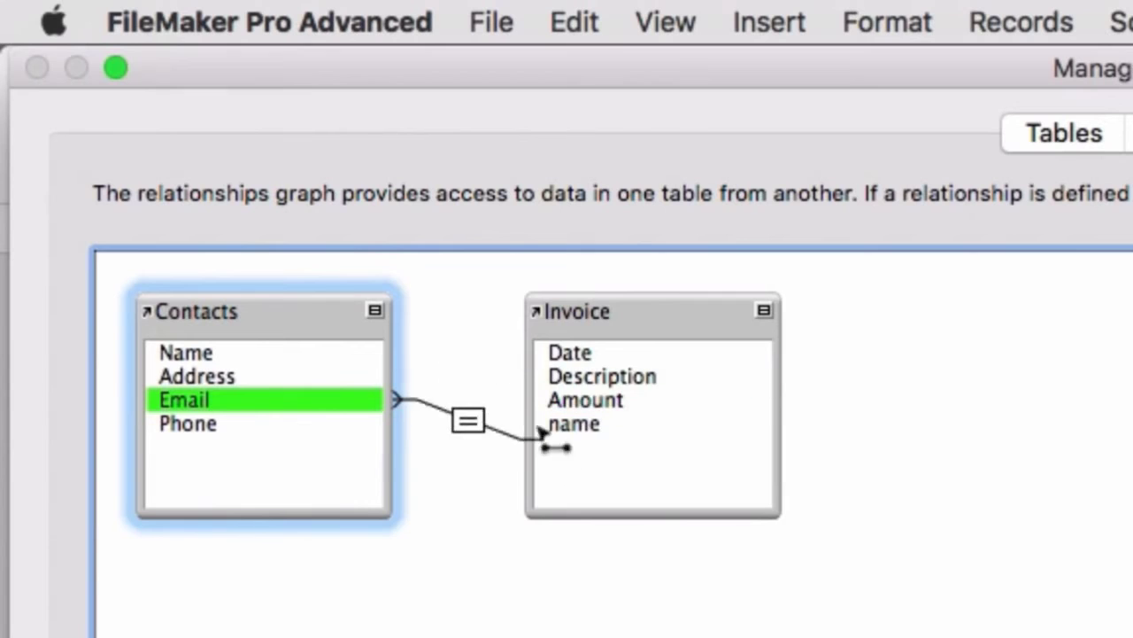
pyautogui.moveTo(540, 430); pyautogui.dragTo(384, 405)
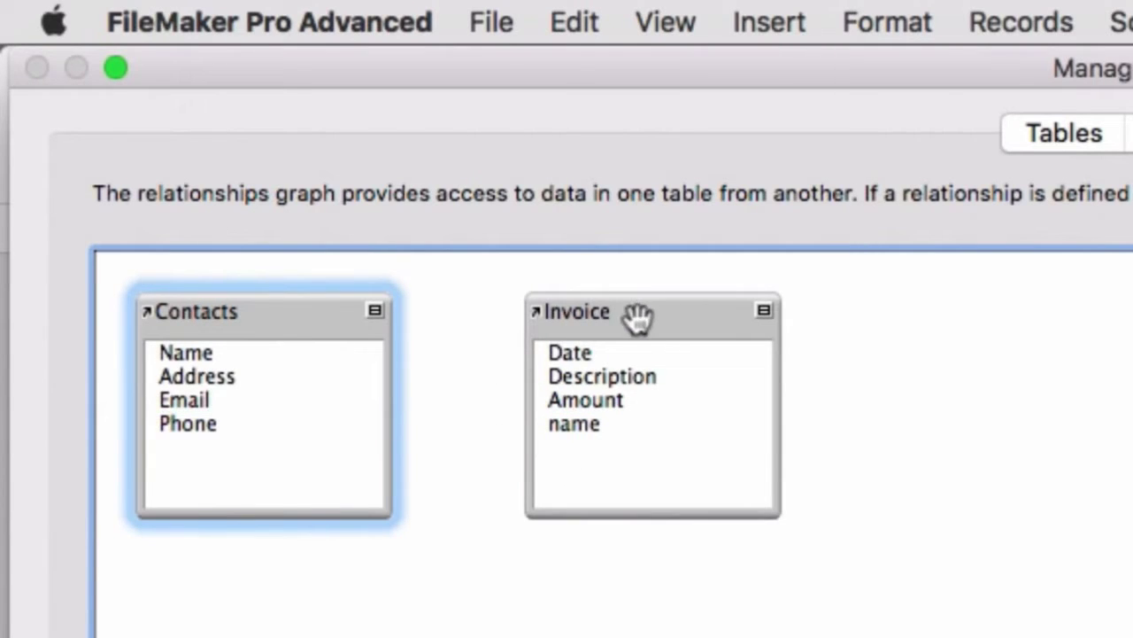
pyautogui.moveTo(632, 317); pyautogui.dragTo(756, 307)
pyautogui.moveTo(292, 318); pyautogui.dragTo(395, 308)
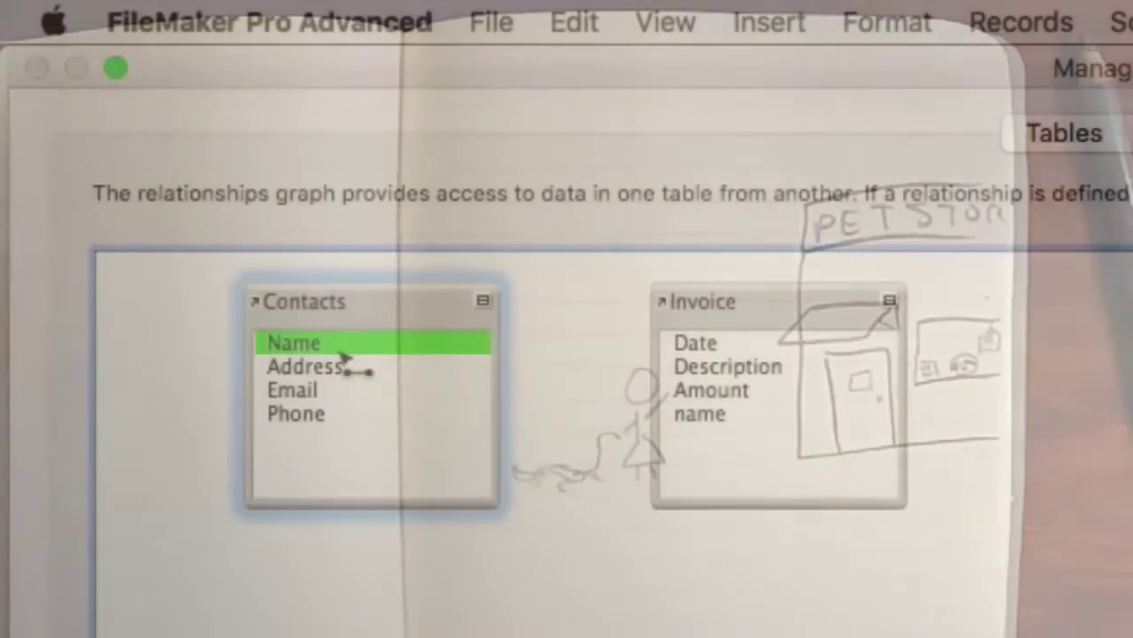
pyautogui.moveTo(344, 357)
pyautogui.mouseDown()
pyautogui.moveTo(537, 363)
pyautogui.moveTo(690, 416)
pyautogui.mouseUp()
pyautogui.moveTo(764, 305); pyautogui.dragTo(842, 315)
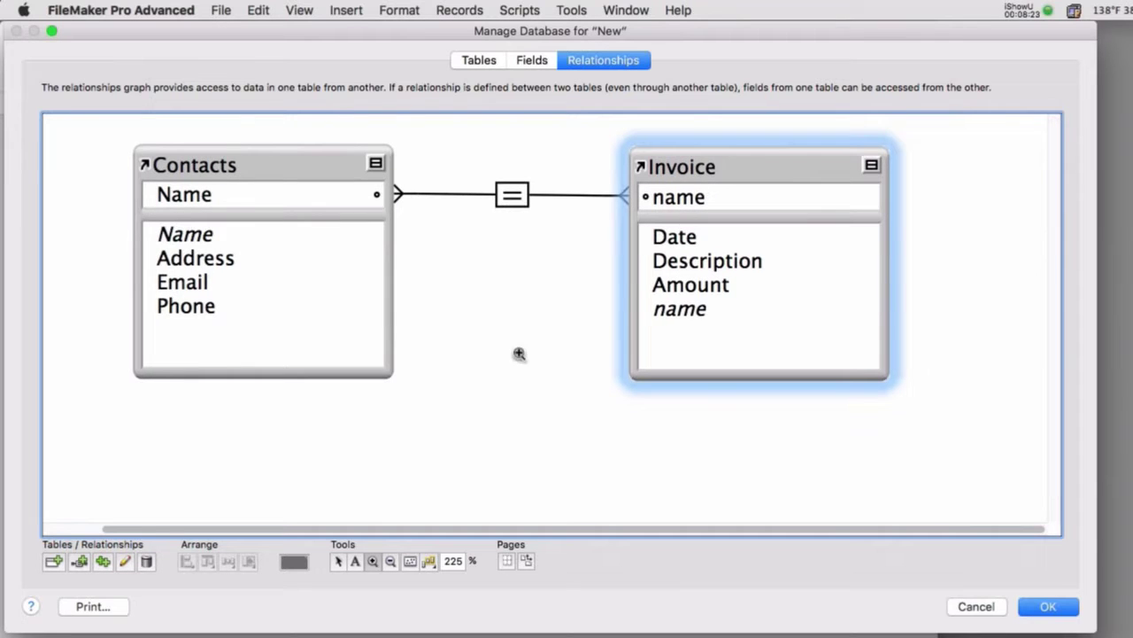
# Confirm the Name = name relationship in Edit Relationship and close Manage Database
pyautogui.click(337, 563)
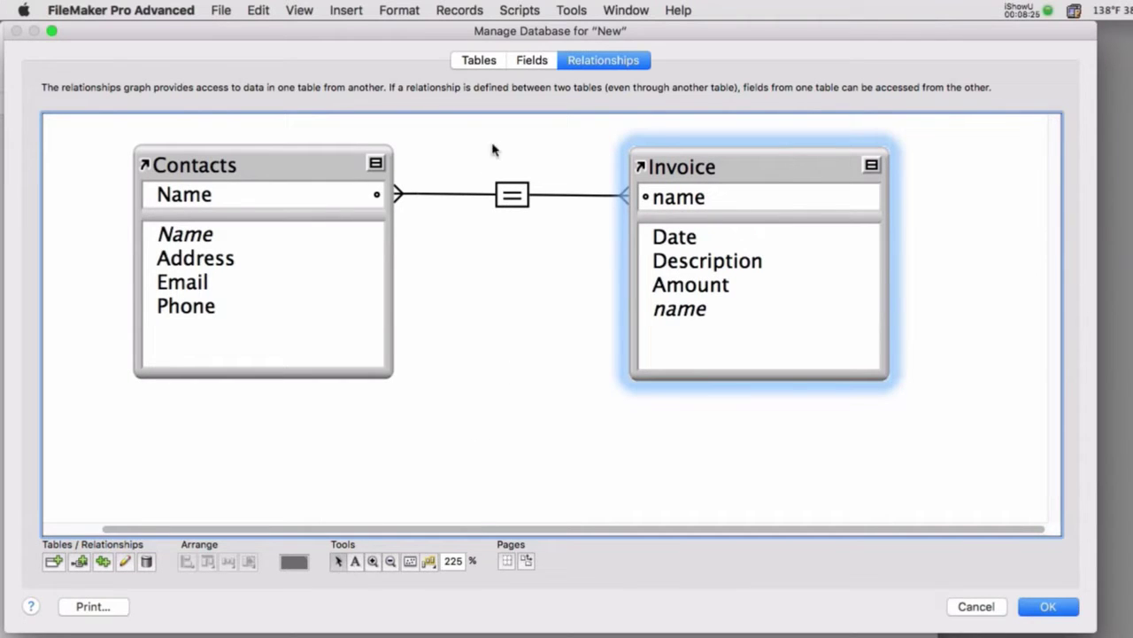
pyautogui.click(510, 198)
pyautogui.doubleClick(510, 198)
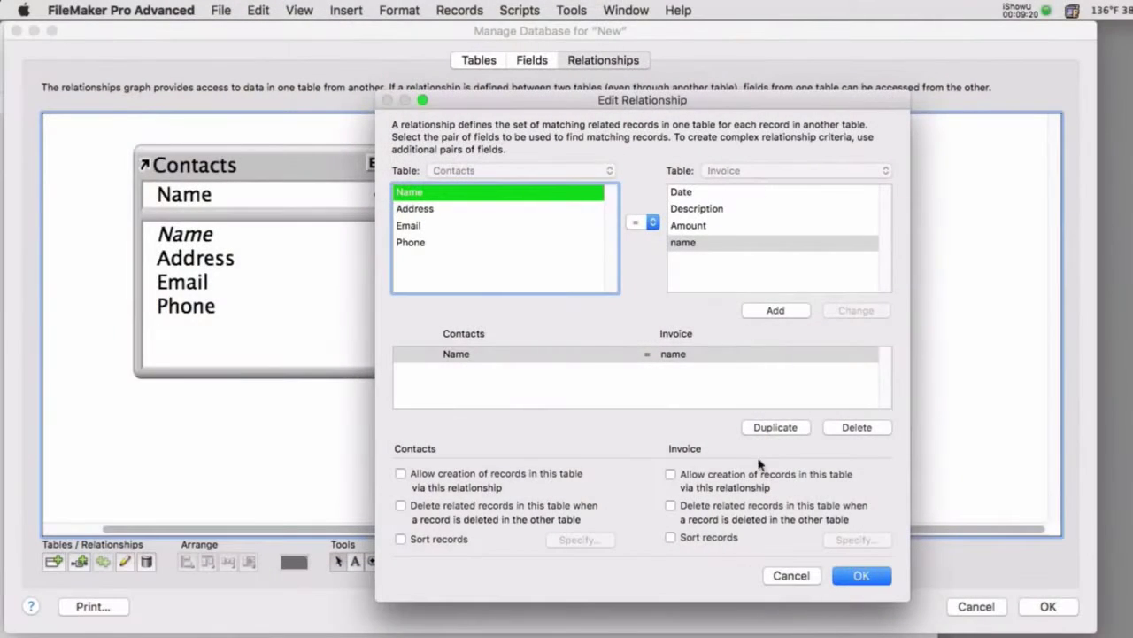
pyautogui.click(860, 576)
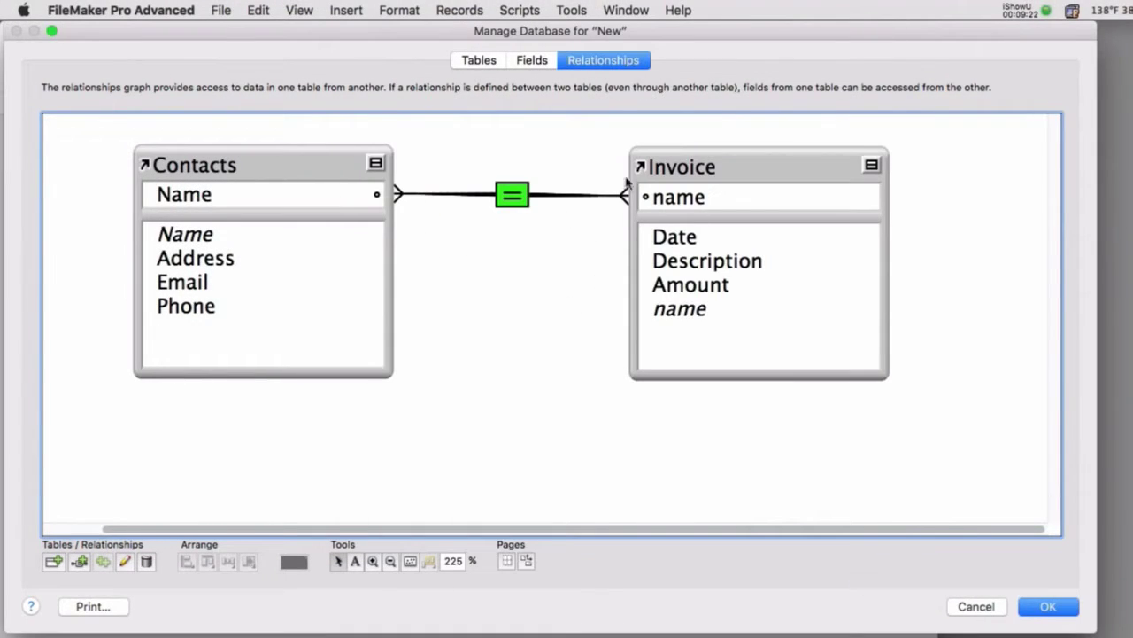
pyautogui.click(1025, 606)
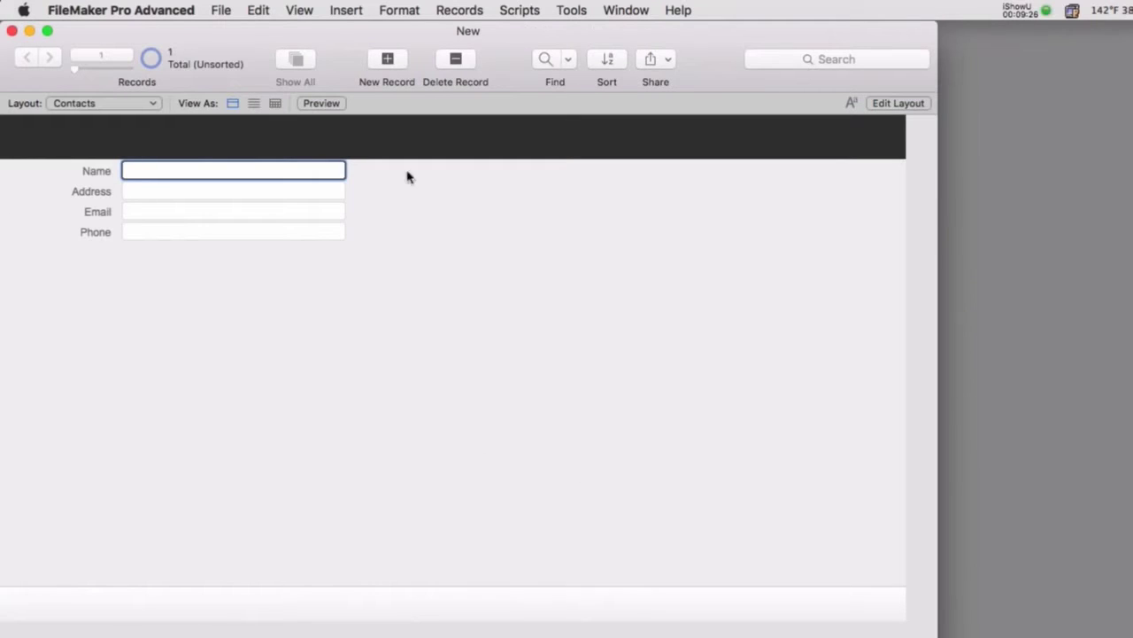
# Switch to the Invoice layout and then back to the Contacts layout
pyautogui.click(95, 106)
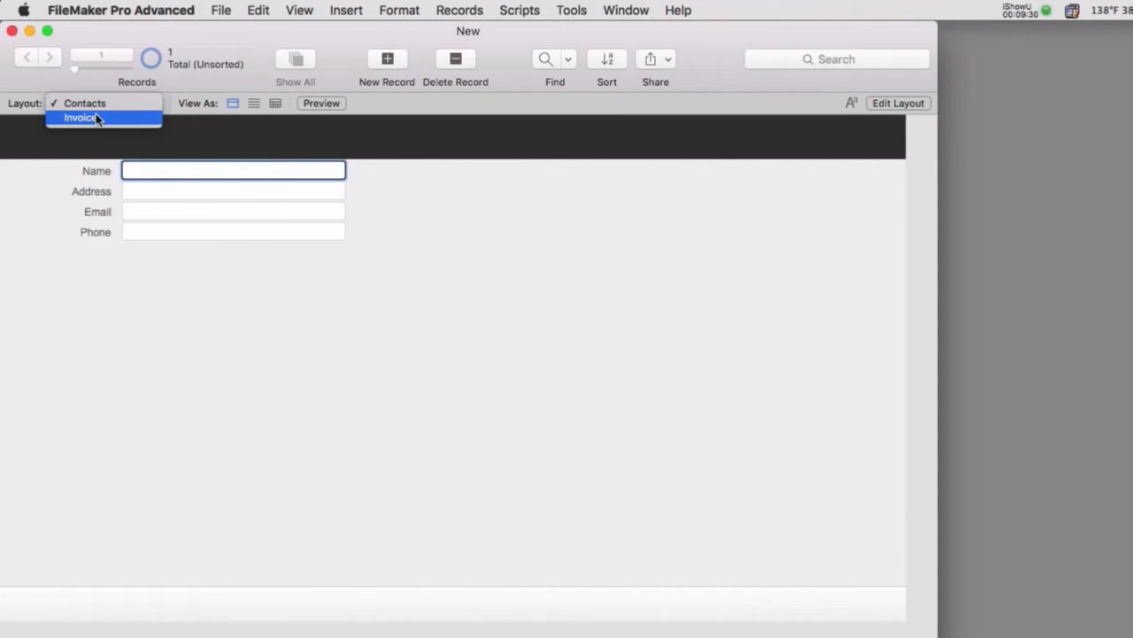
pyautogui.click(99, 119)
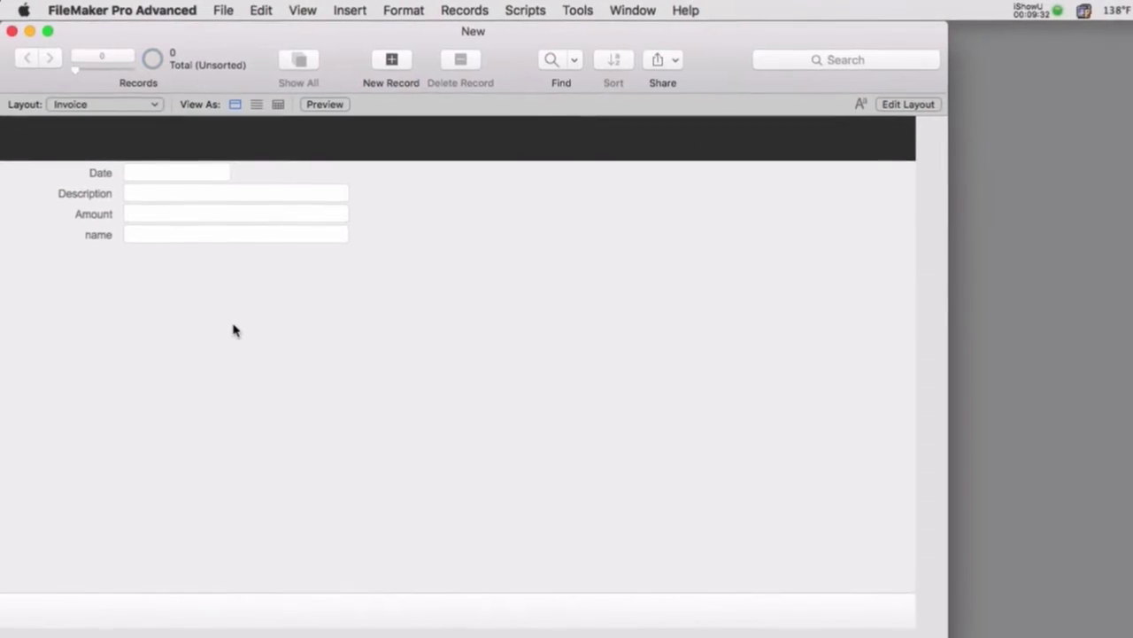
pyautogui.click(135, 124)
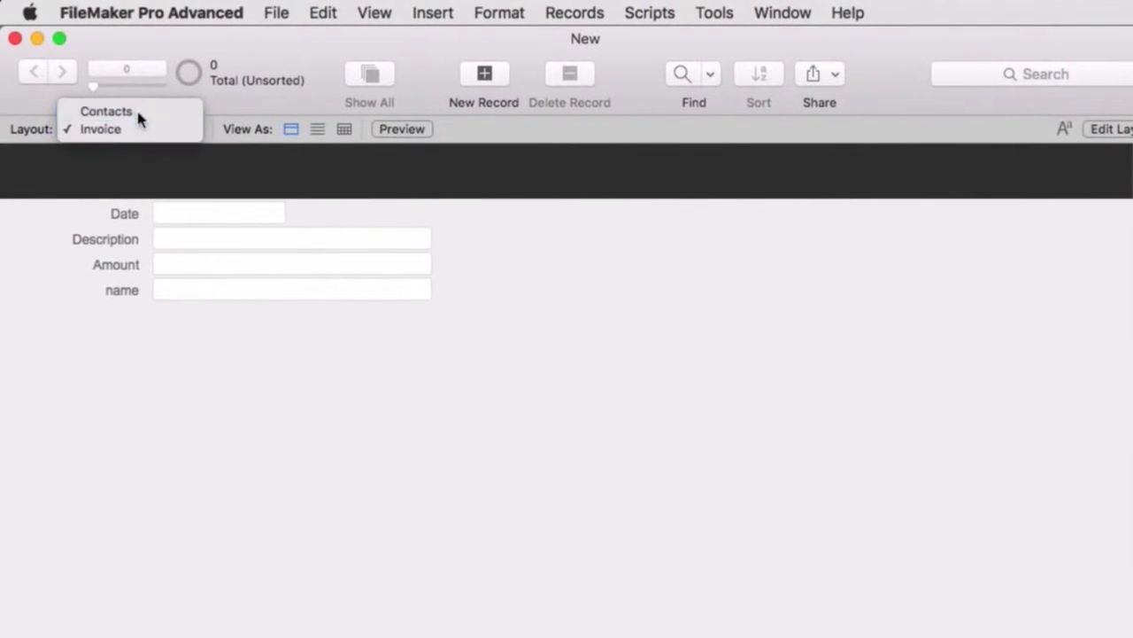
pyautogui.click(133, 109)
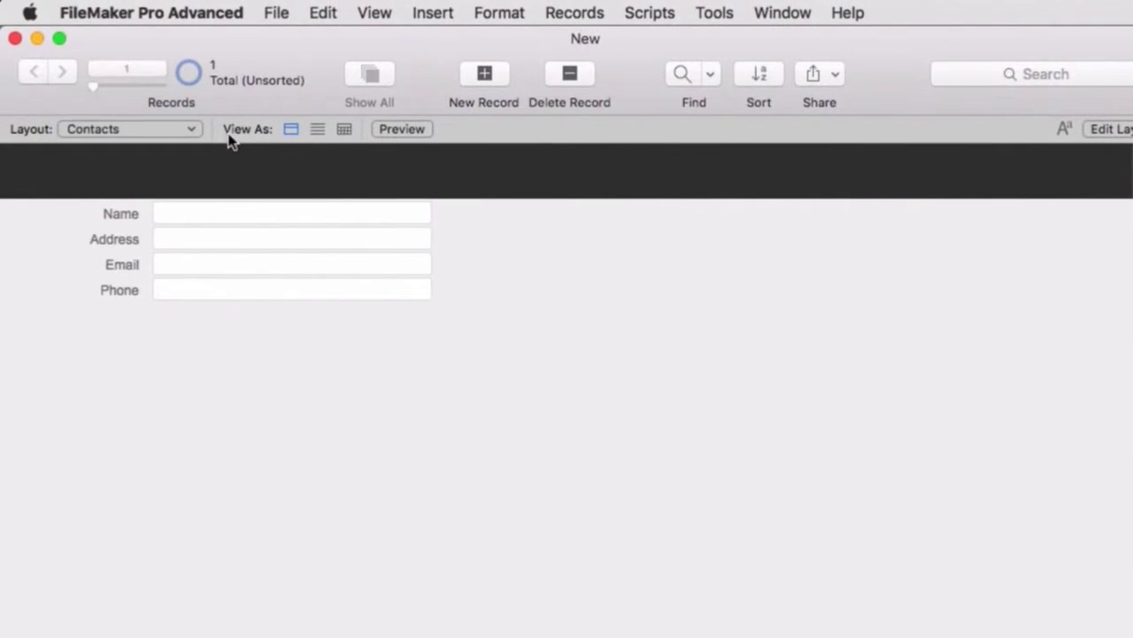
# Fill in the contact's name, address, email and phone number, then commit the record
pyautogui.click(241, 213)
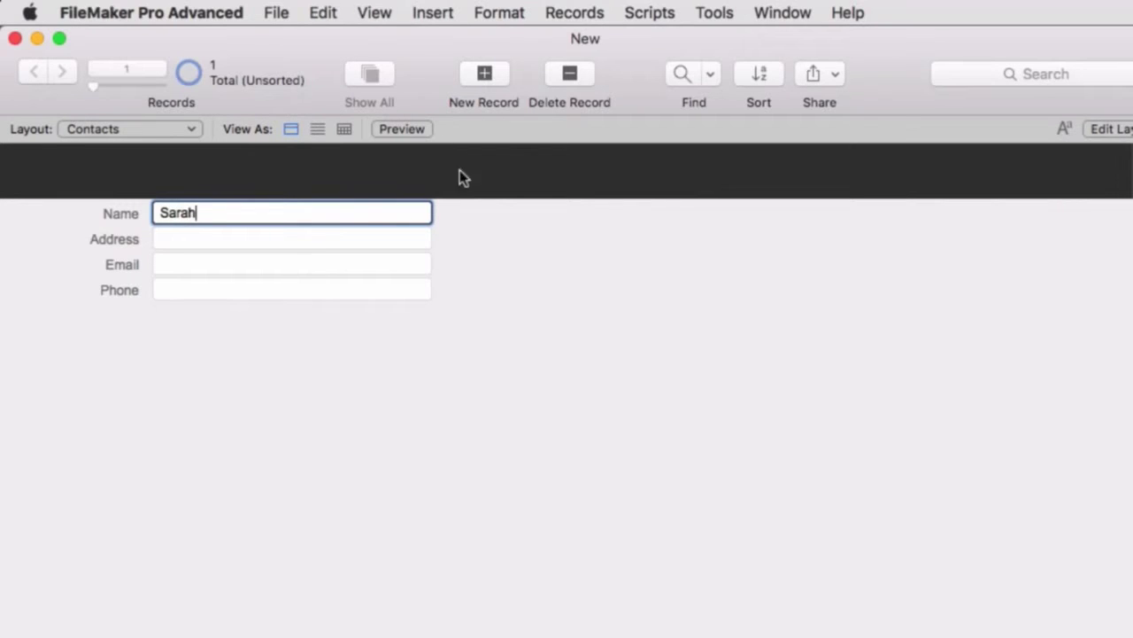
pyautogui.click(325, 234)
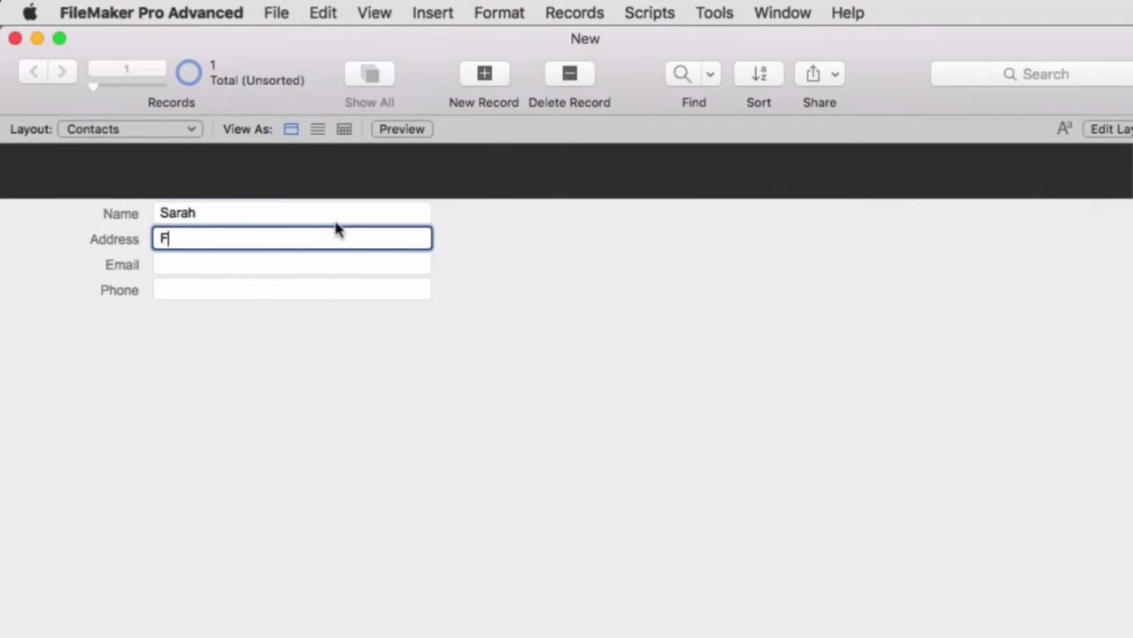
pyautogui.write('Fairfiekld')
pyautogui.click(240, 265)
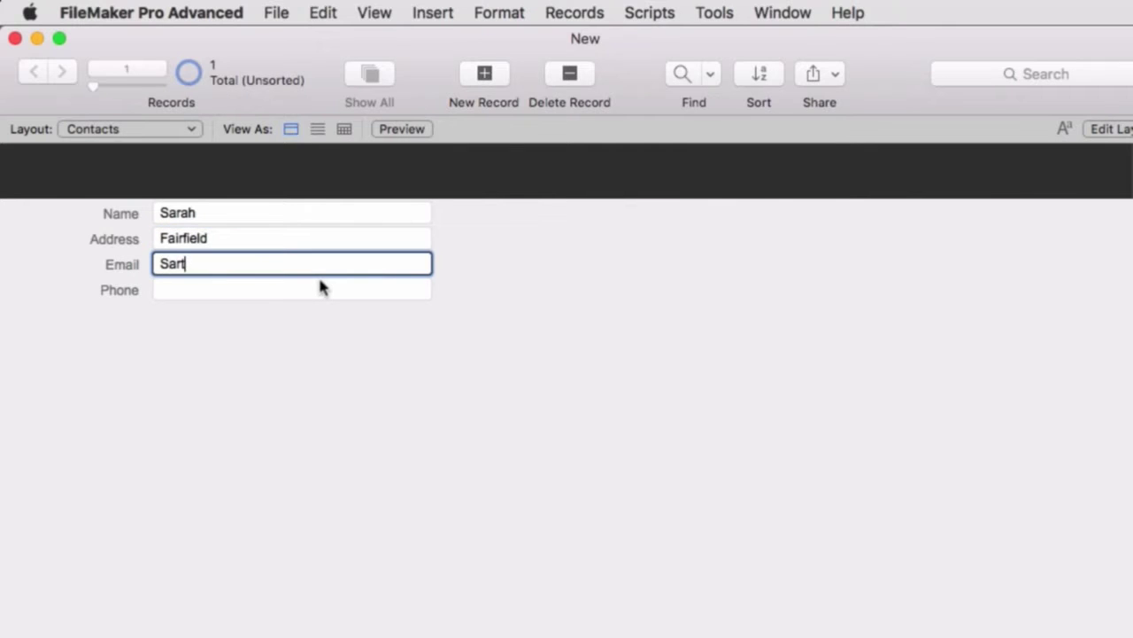
pyautogui.write('Sarah')
pyautogui.click(321, 288)
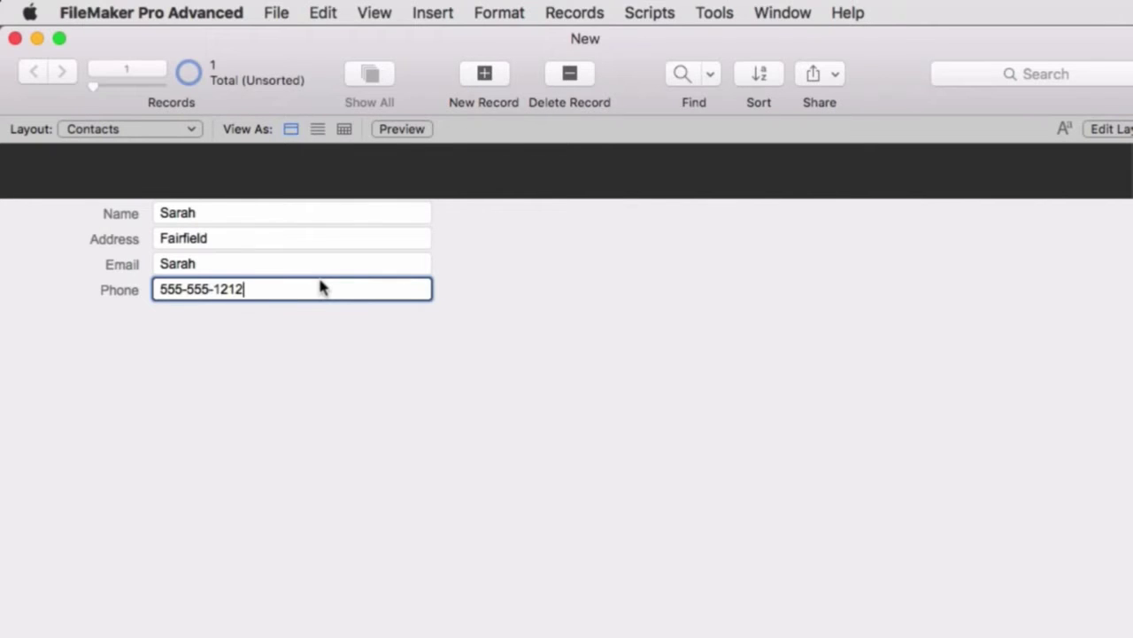
pyautogui.click(397, 417)
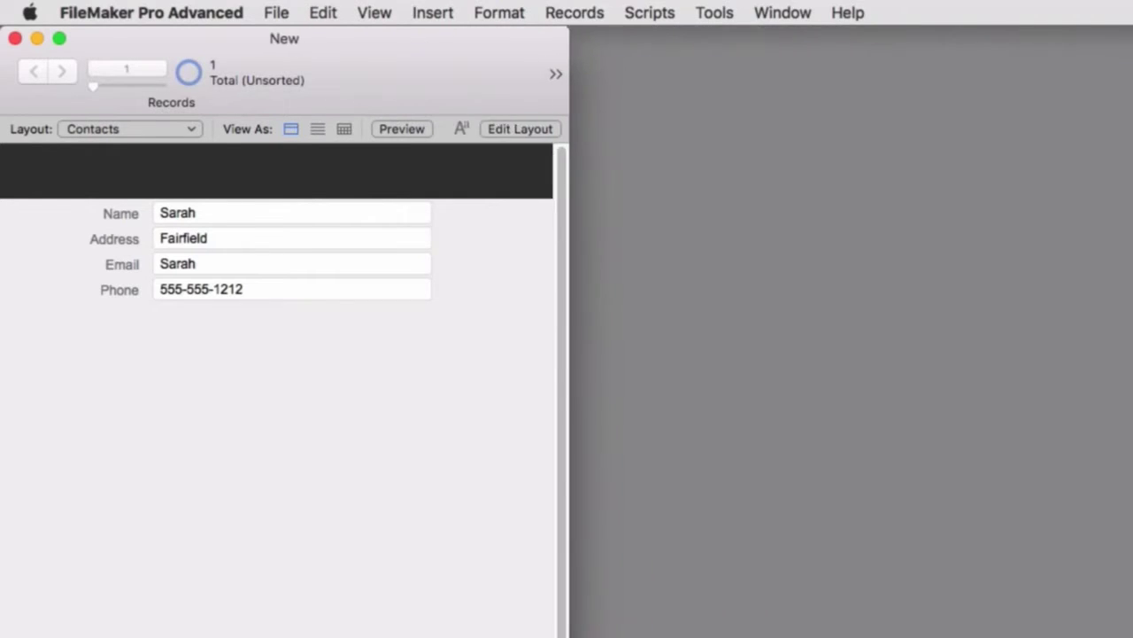
# Open a second window on the right half showing the Invoice layout
pyautogui.click(757, 10)
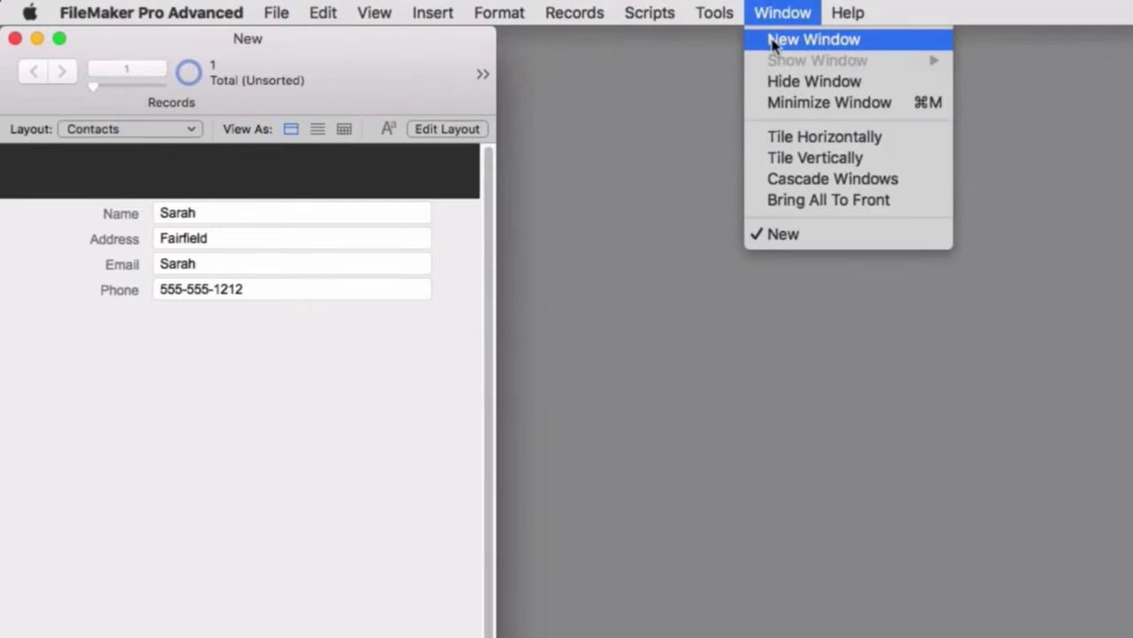
pyautogui.click(775, 40)
pyautogui.moveTo(437, 68); pyautogui.dragTo(999, 7)
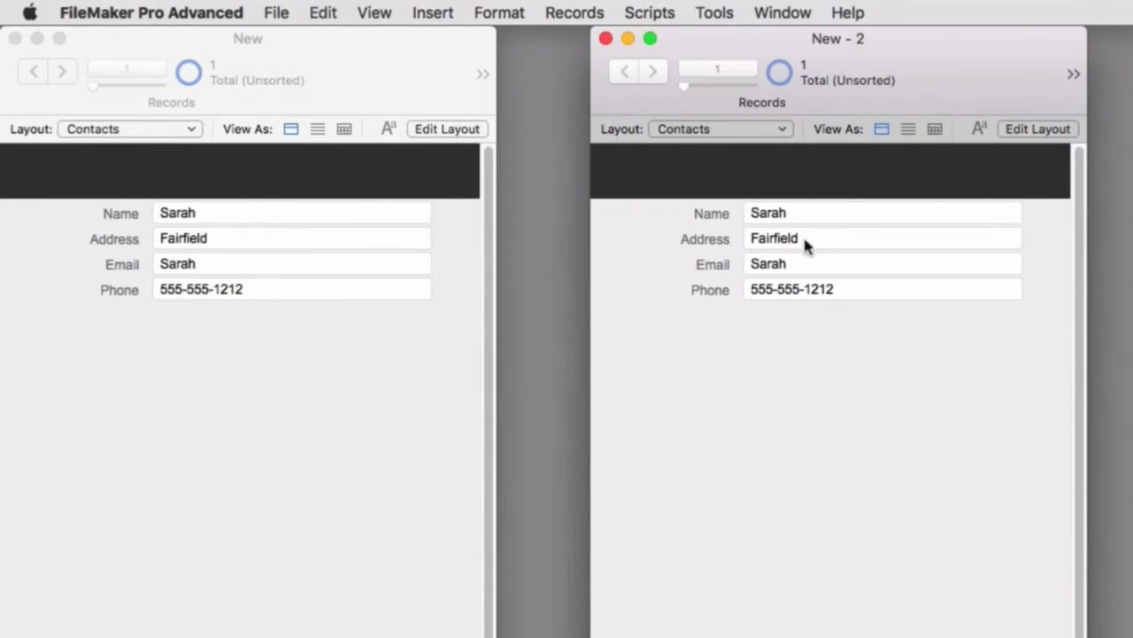
pyautogui.click(740, 134)
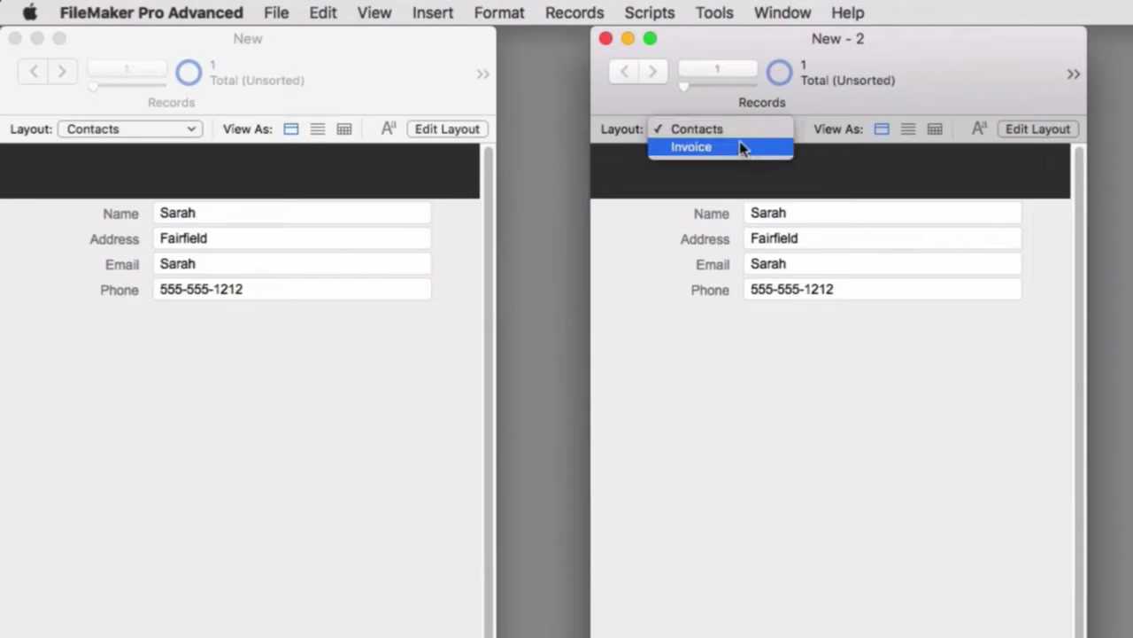
pyautogui.click(743, 145)
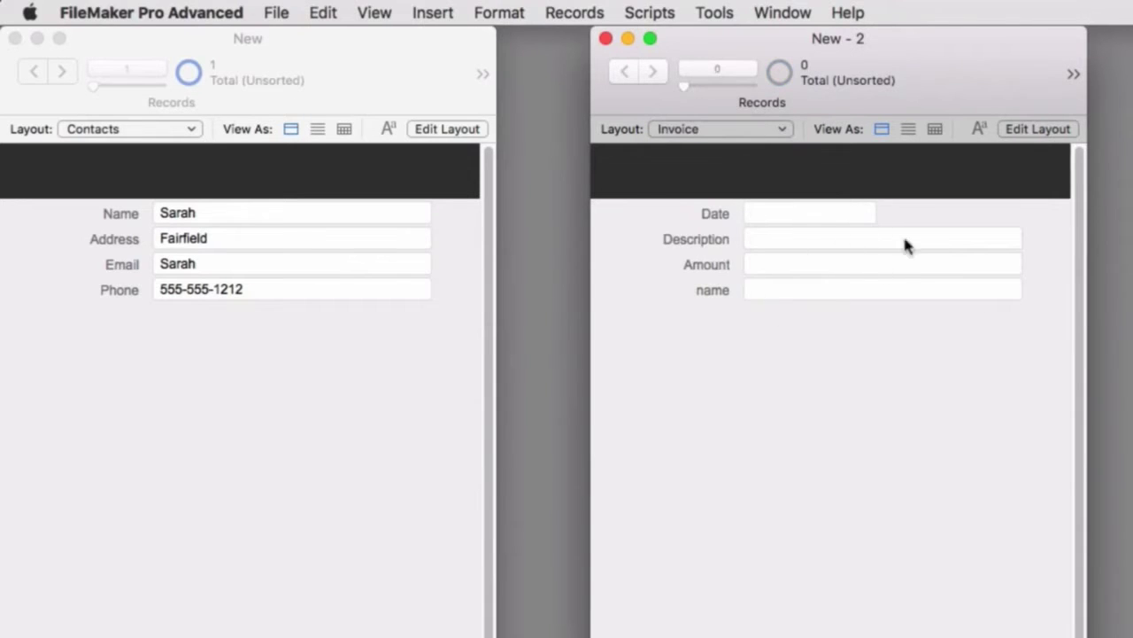
# Dismiss the no-records warning and create the first Invoice record
pyautogui.click(787, 293)
pyautogui.click(1053, 403)
pyautogui.click(1074, 76)
pyautogui.click(1112, 110)
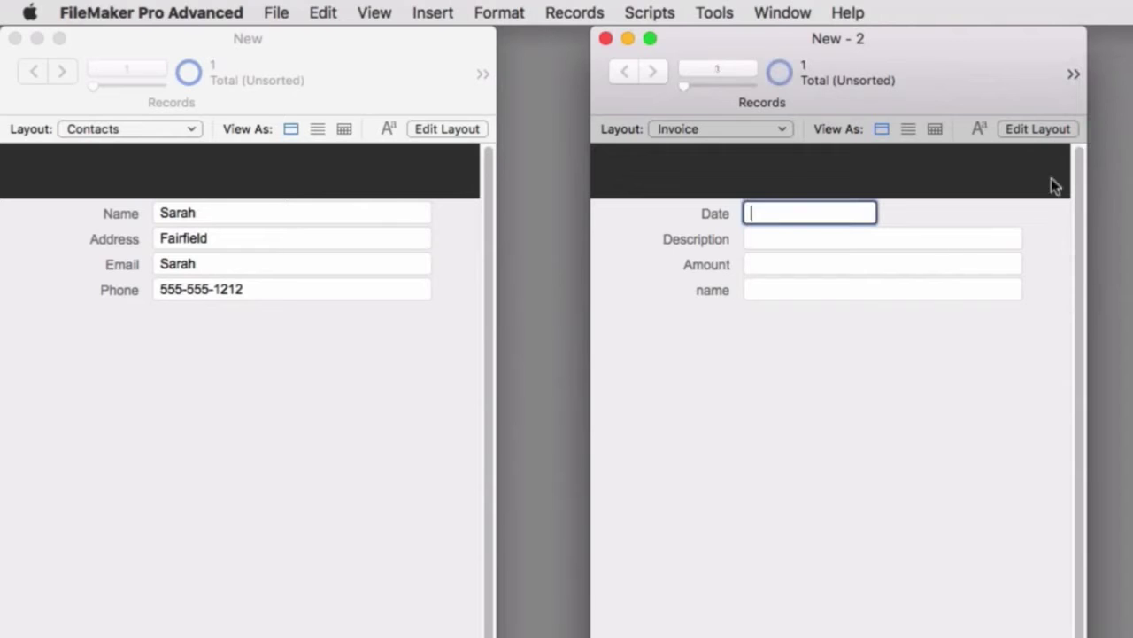
pyautogui.click(805, 382)
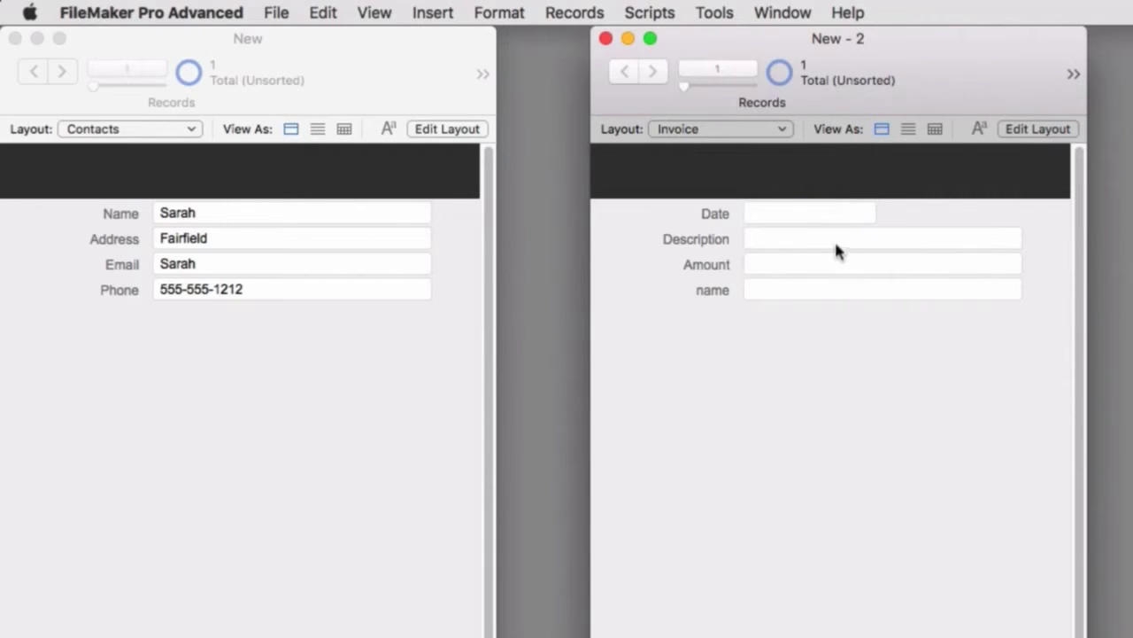
# Enter Description 'Lizard', Amount 5 and the contact's name on the invoice
pyautogui.click(802, 239)
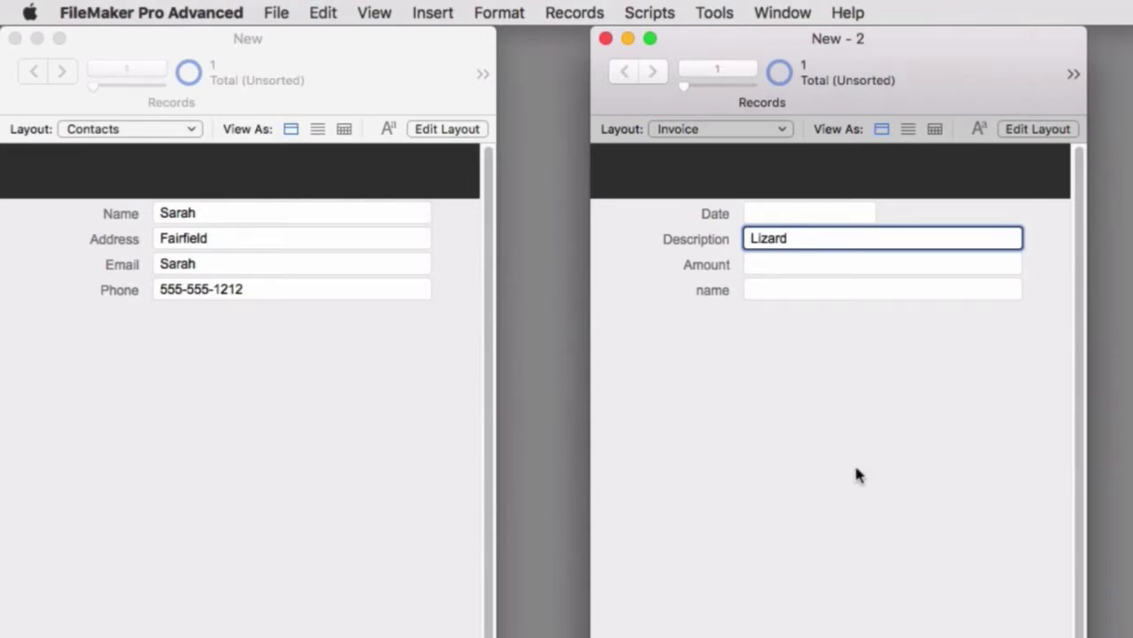
pyautogui.click(776, 265)
pyautogui.write('5')
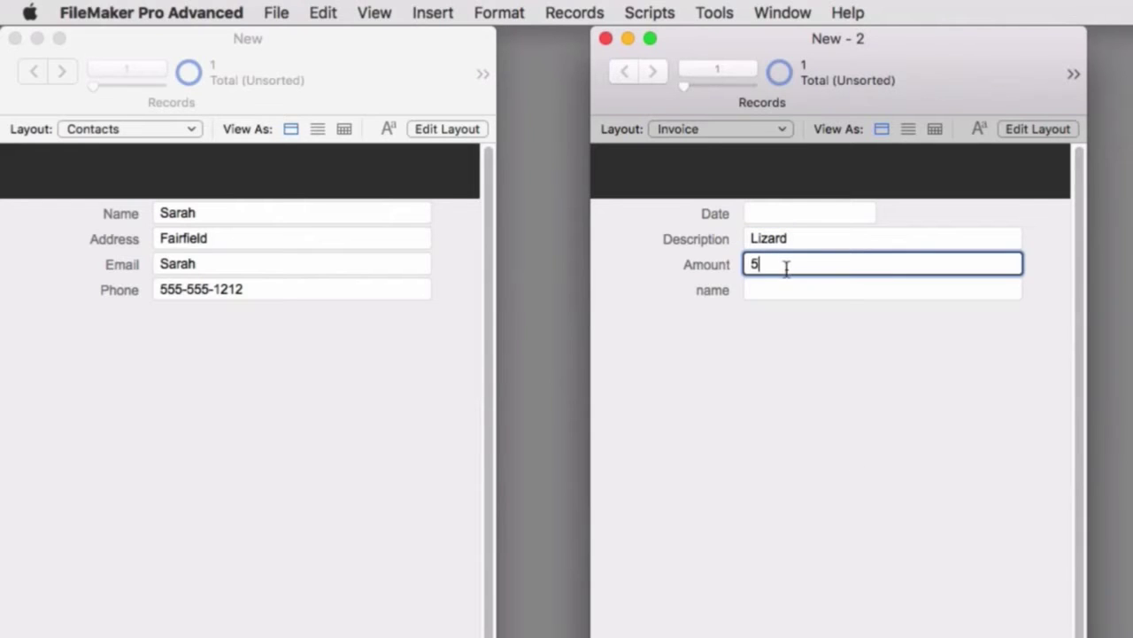
pyautogui.click(843, 462)
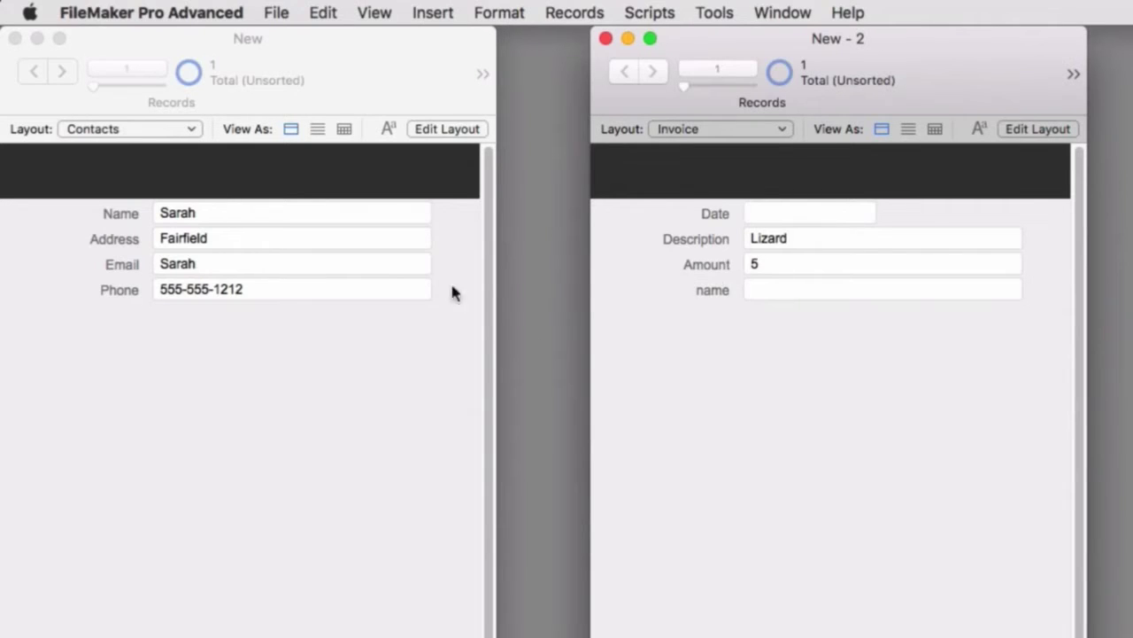
pyautogui.click(785, 298)
pyautogui.write('S')
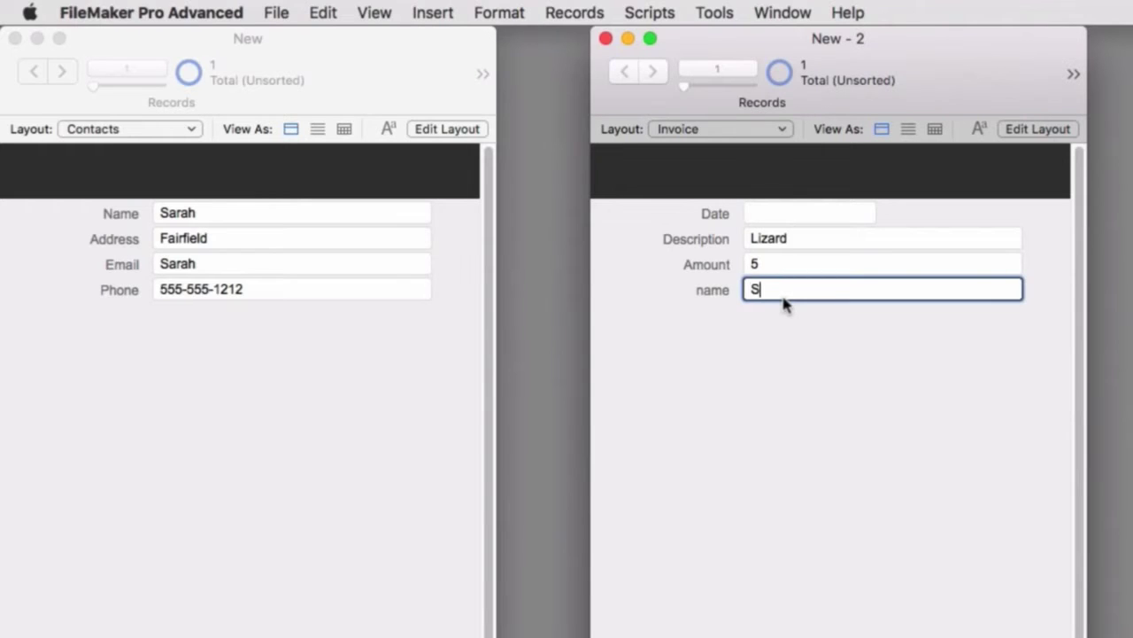
pyautogui.write('arah')
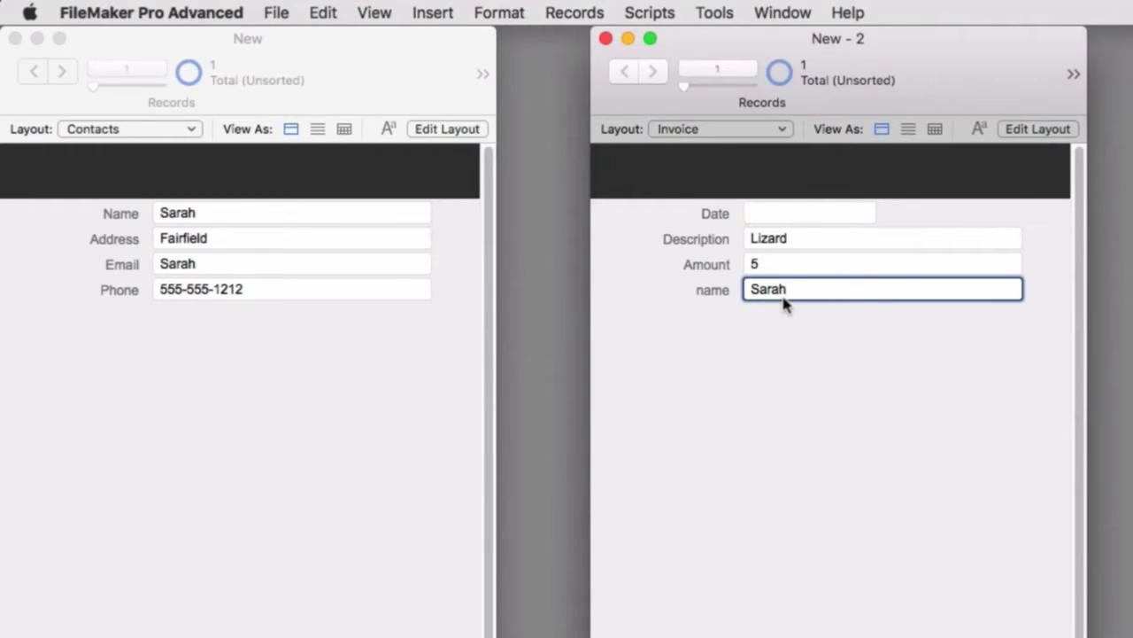
pyautogui.click(823, 418)
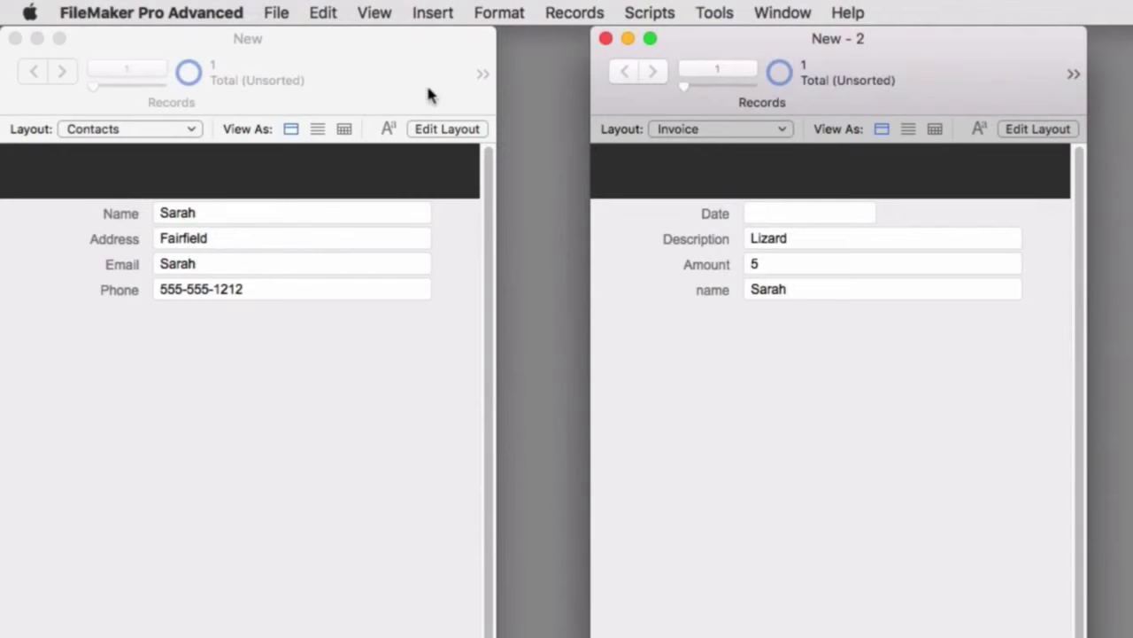
# Add two new Contacts records, typing a different contact's name into each
pyautogui.click(481, 78)
pyautogui.click(555, 109)
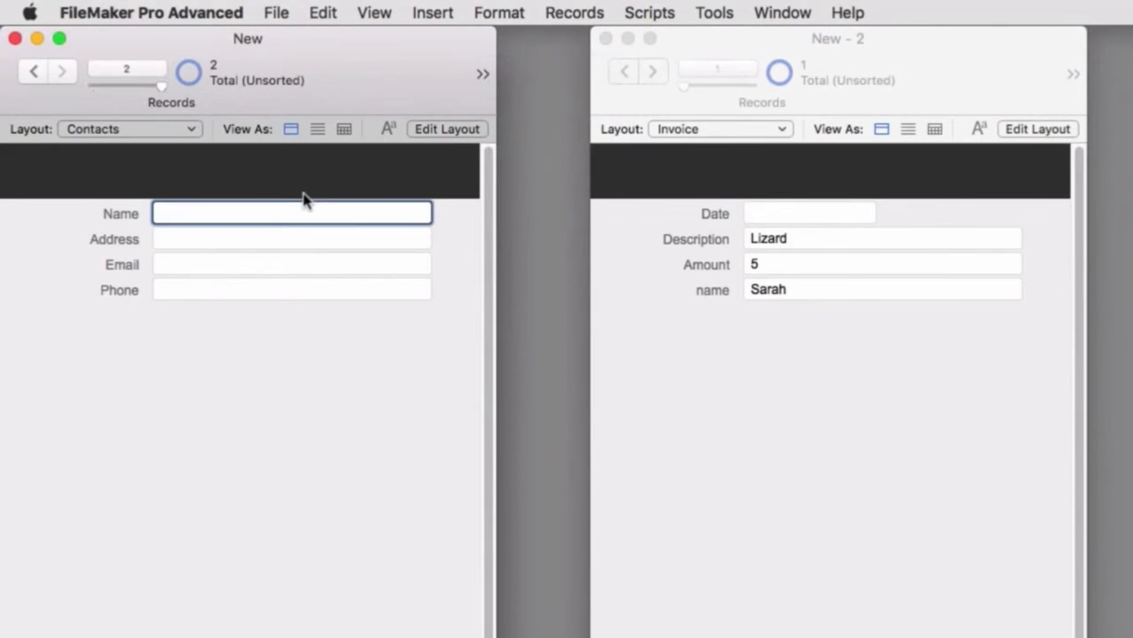
pyautogui.write('Tom')
pyautogui.click(483, 78)
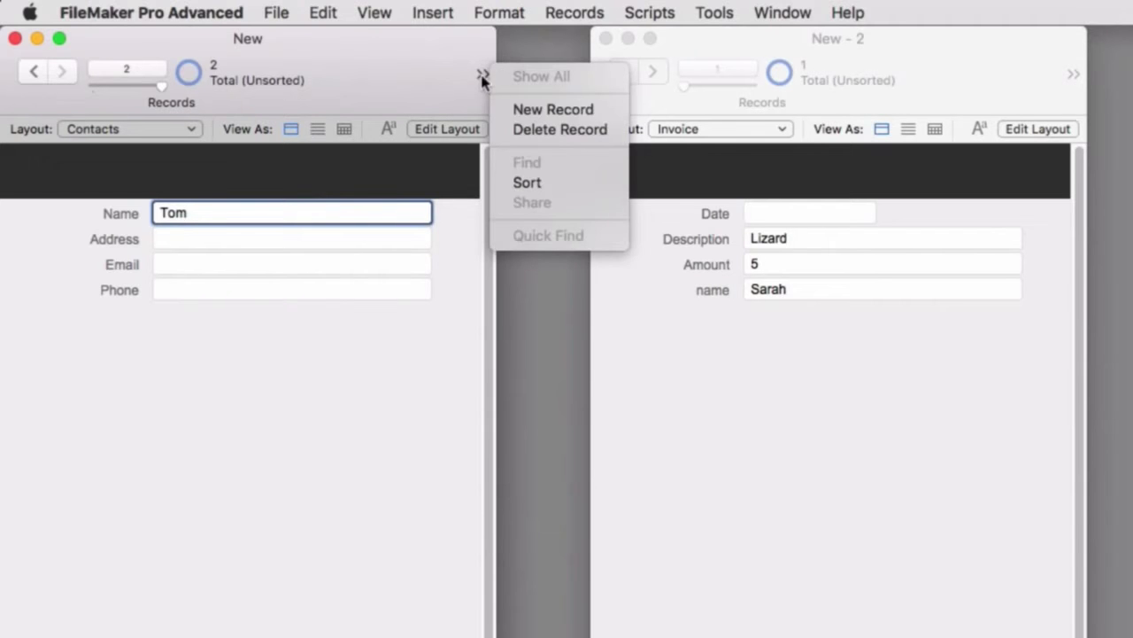
pyautogui.click(522, 109)
pyautogui.write('Sally')
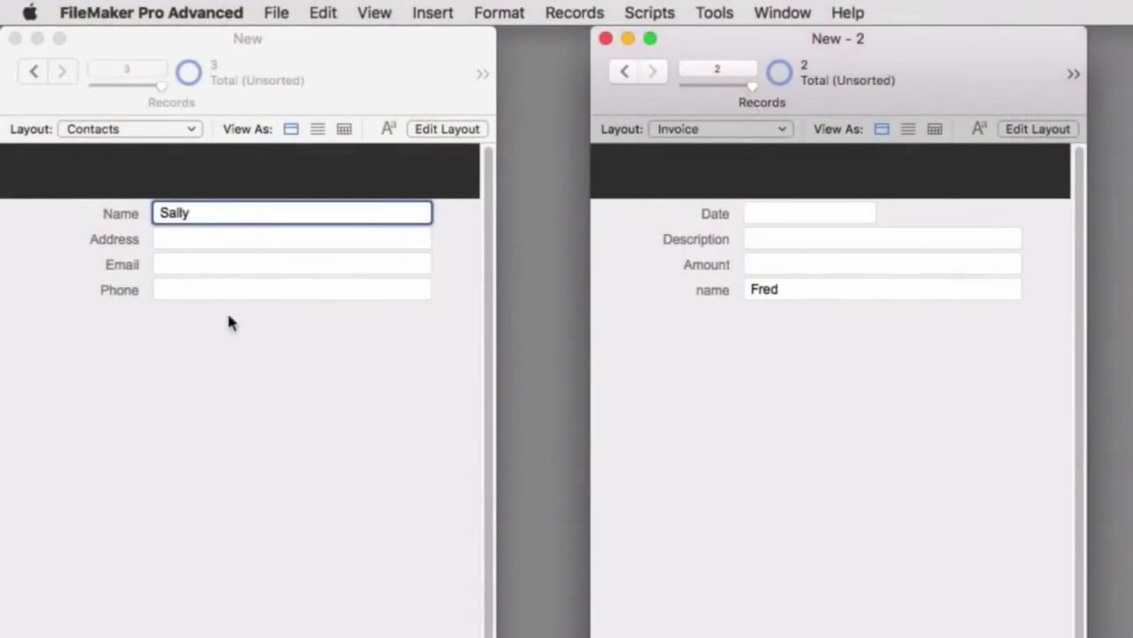
pyautogui.click(196, 215)
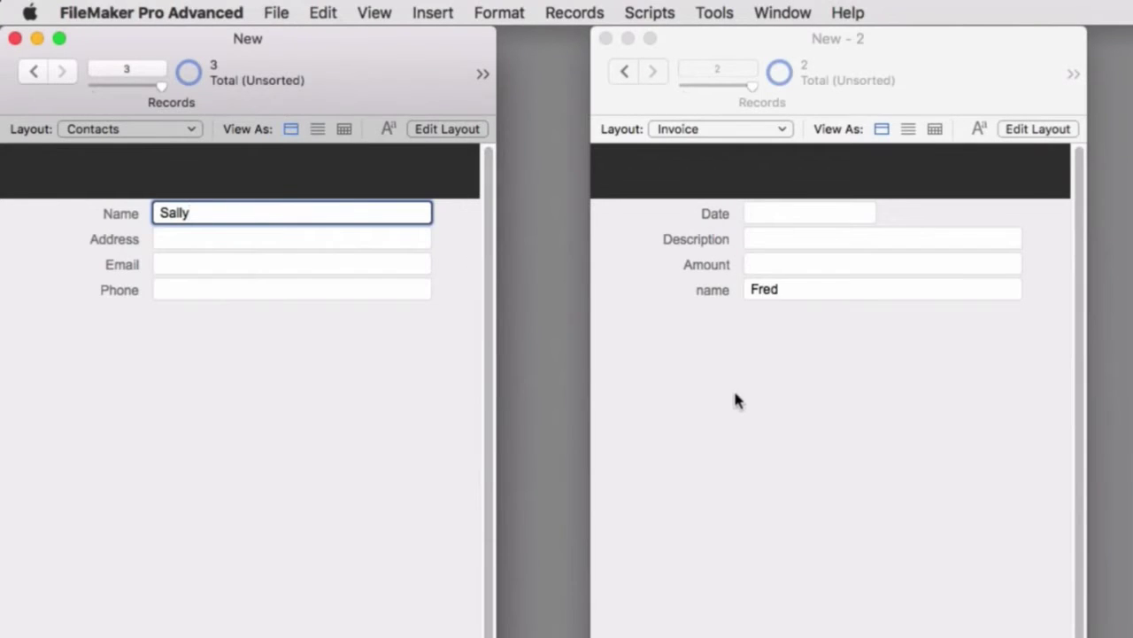
# Review the relationships in Manage Database, then go to the second invoice record
pyautogui.press('super+shift+d')
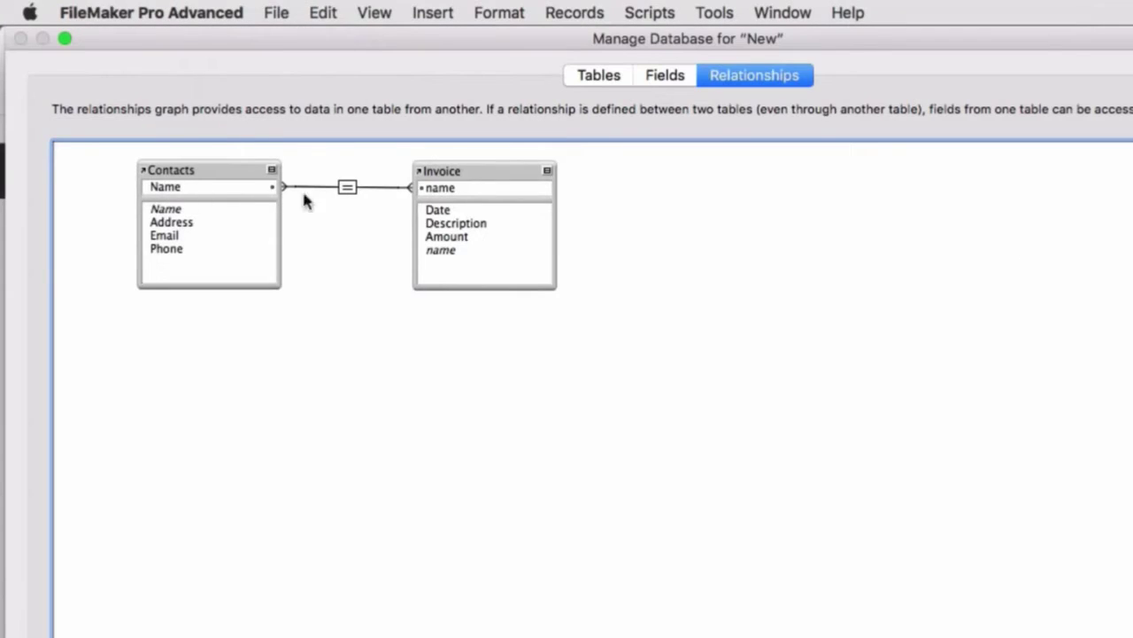
pyautogui.press('Return')
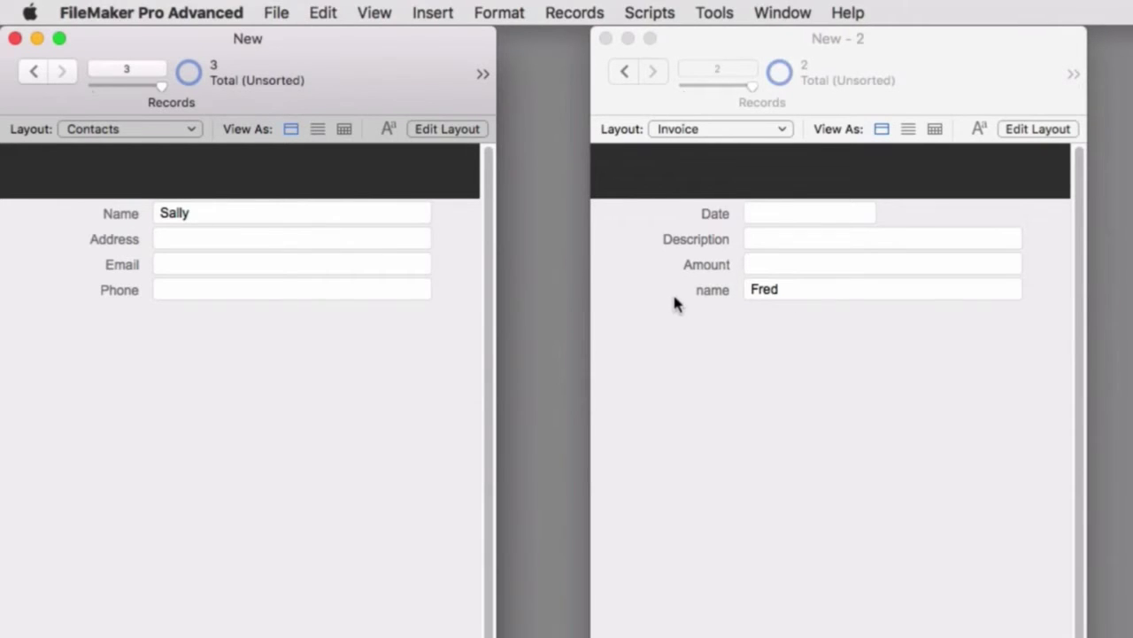
pyautogui.click(626, 71)
pyautogui.click(649, 72)
# Enter Description 'Cat' and Amount 0 on the second invoice, then return to the first
pyautogui.click(761, 240)
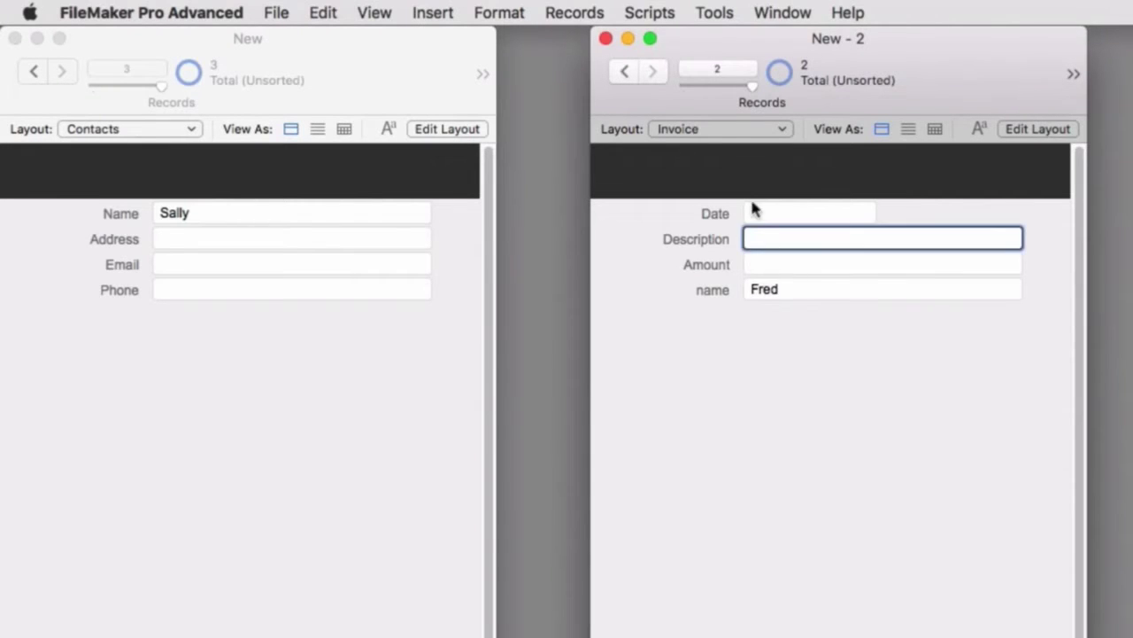
pyautogui.write('Cat')
pyautogui.click(768, 262)
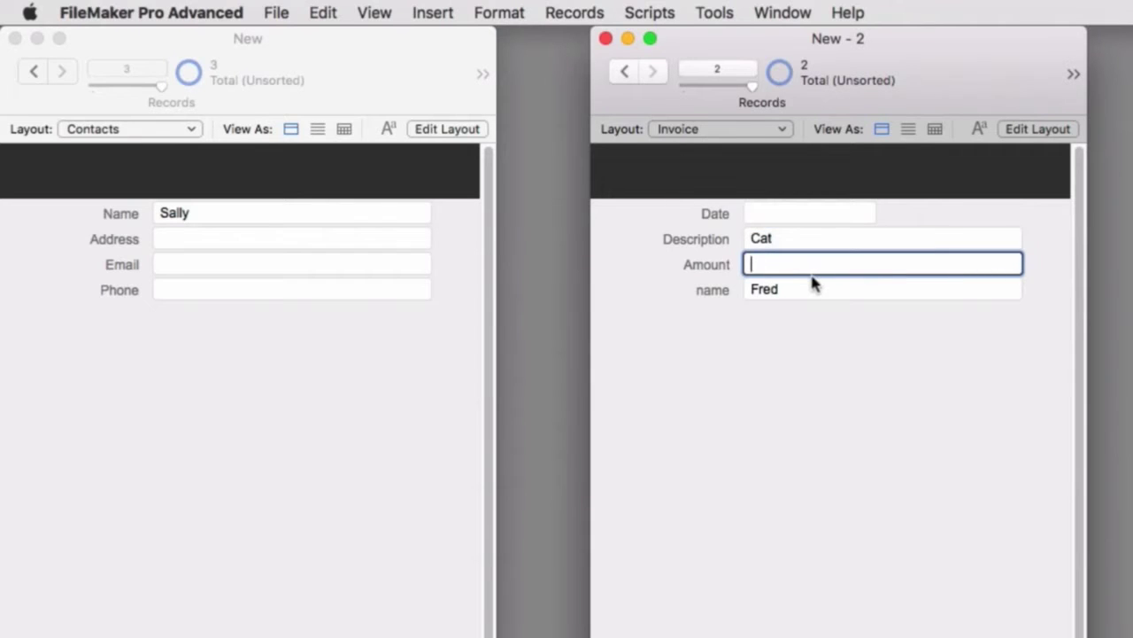
pyautogui.write('0')
pyautogui.click(777, 407)
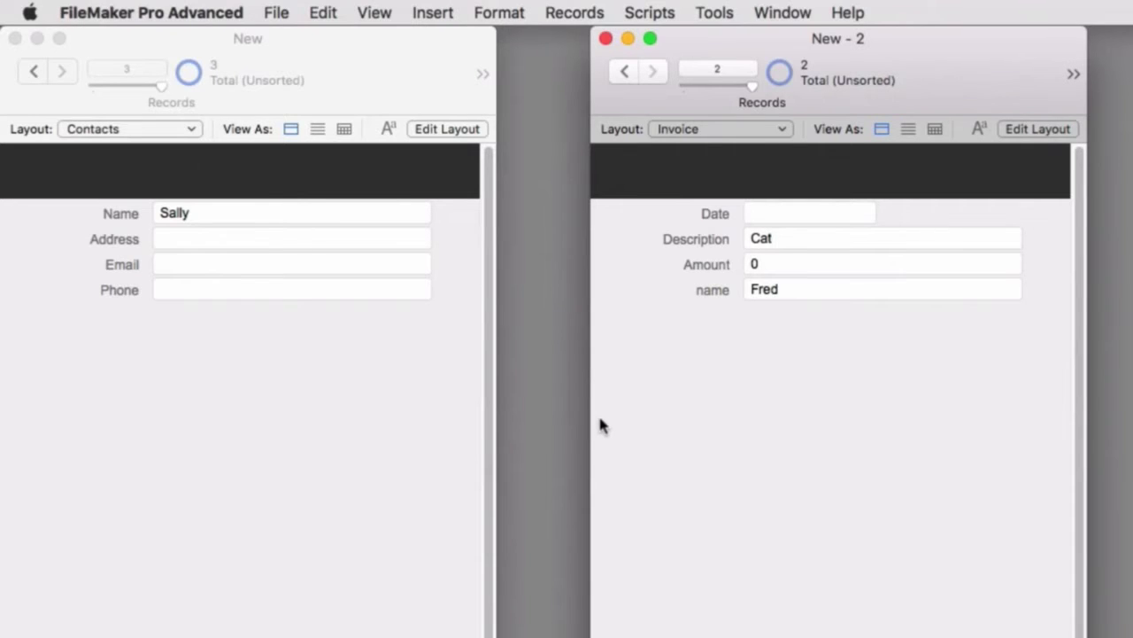
pyautogui.click(625, 71)
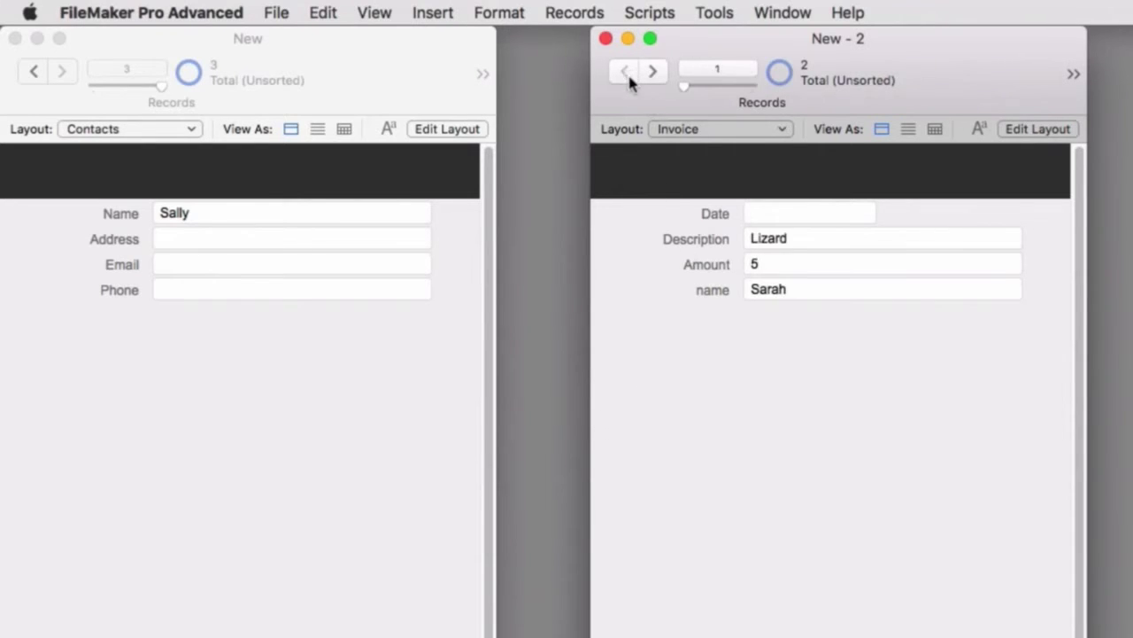
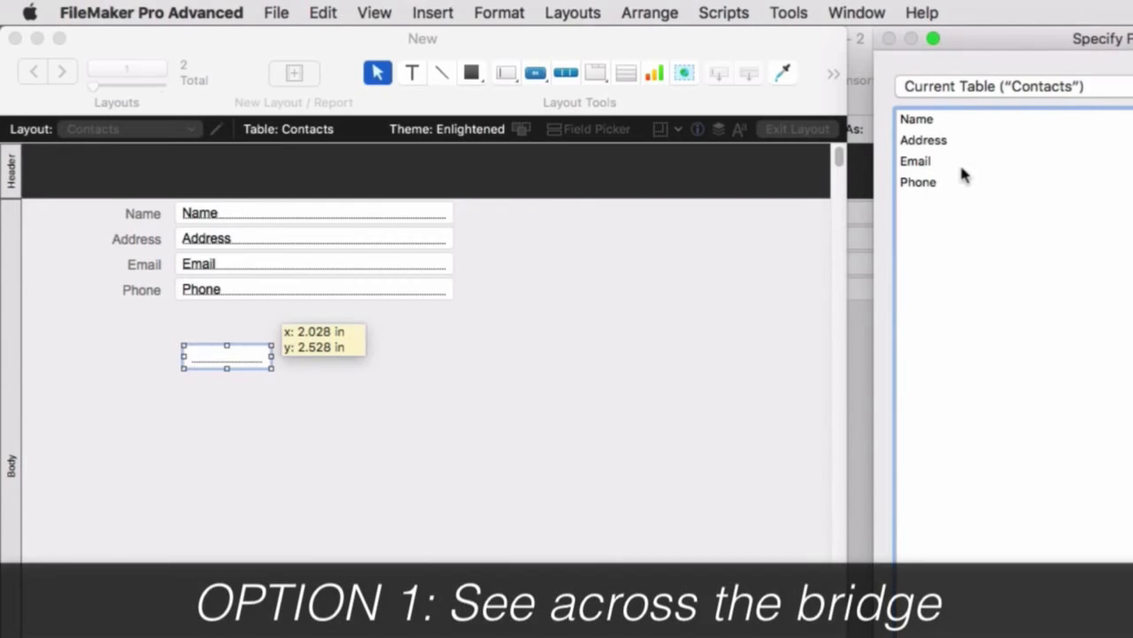
# Set the new field to show Invoice Description and widen it
pyautogui.click(995, 89)
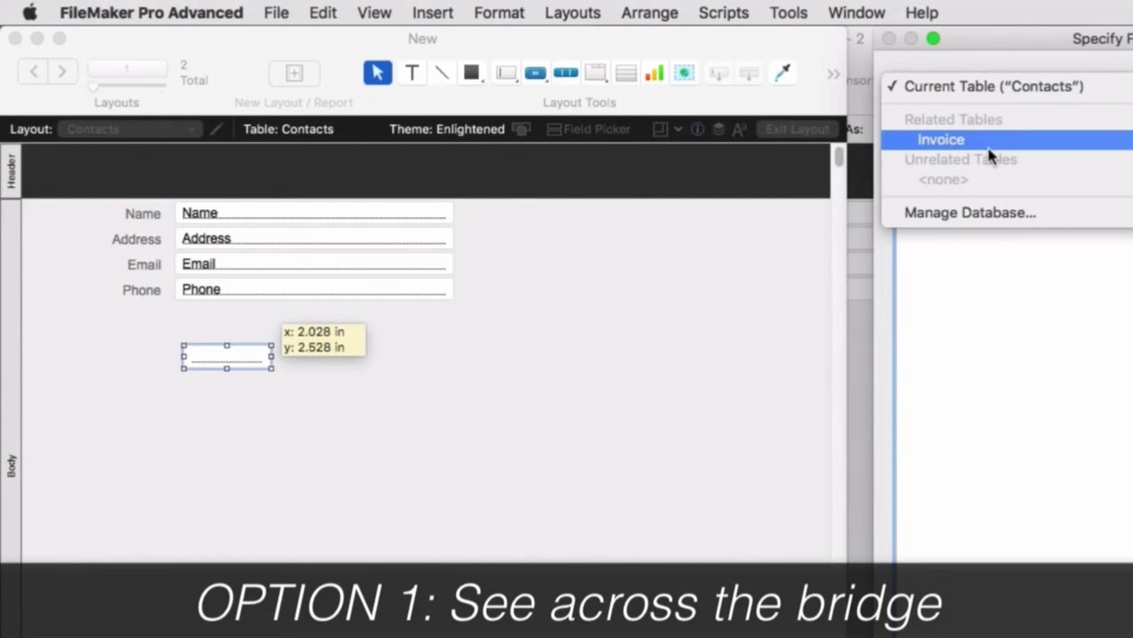
pyautogui.click(990, 147)
pyautogui.click(992, 147)
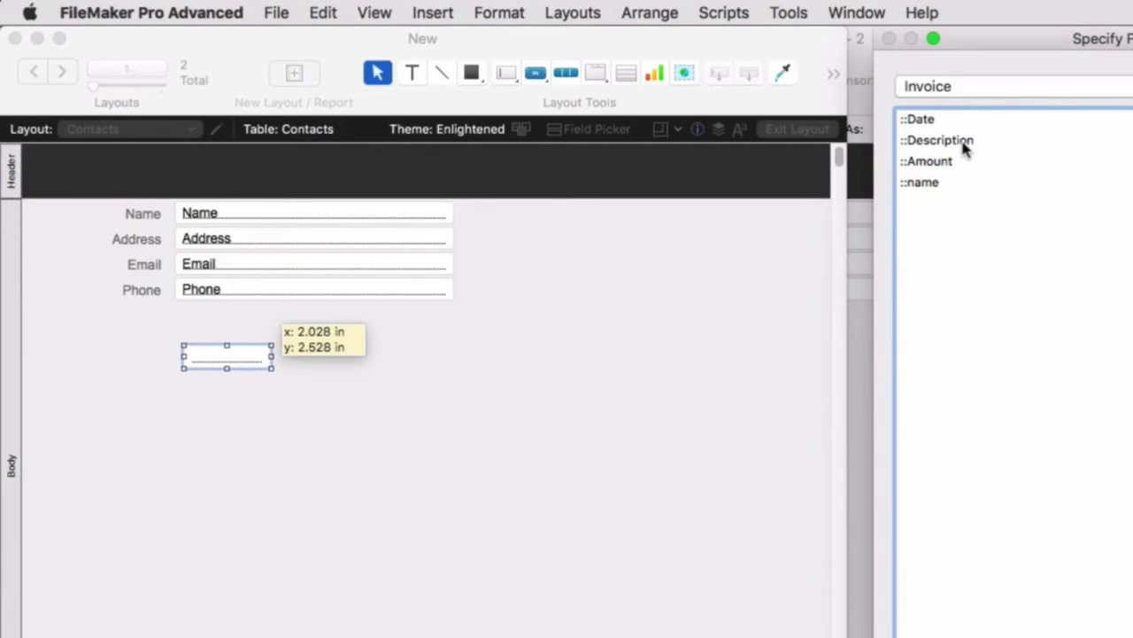
pyautogui.doubleClick(964, 143)
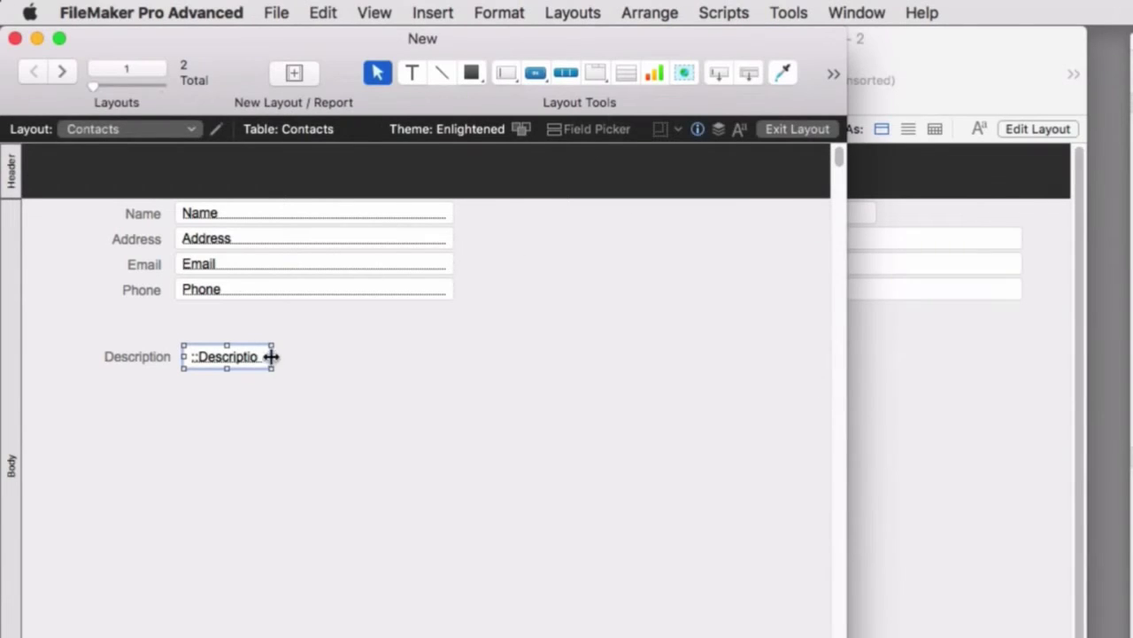
pyautogui.moveTo(273, 356); pyautogui.dragTo(559, 354)
# Copy it into Invoice Amount and Date fields stacked below, then tile the windows
pyautogui.moveTo(243, 369); pyautogui.dragTo(263, 410)
pyautogui.doubleClick(263, 407)
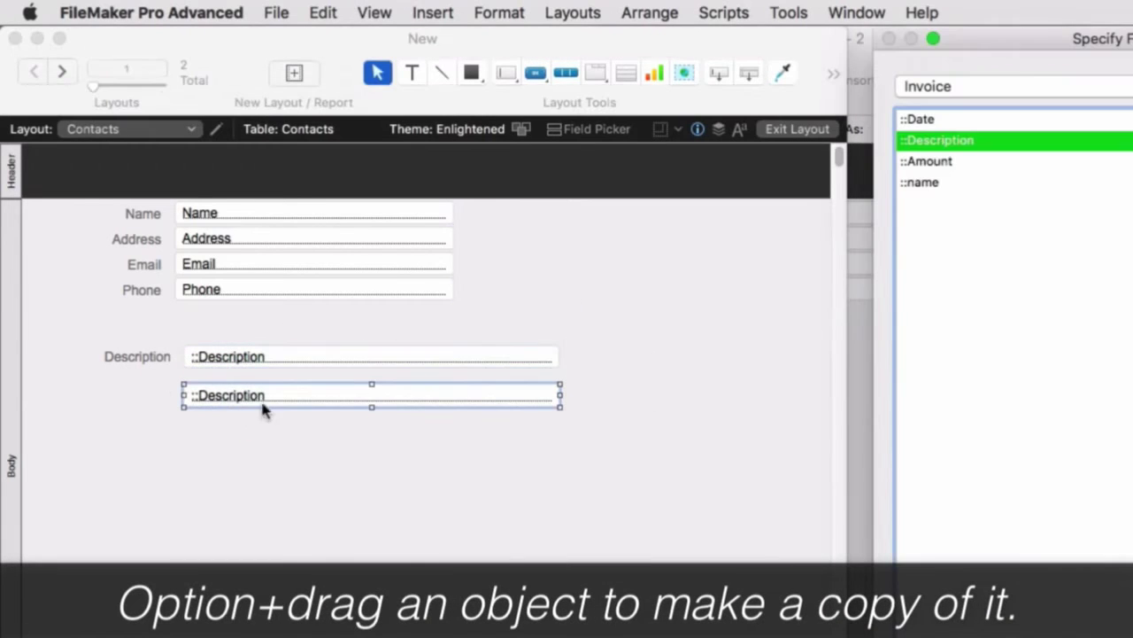
pyautogui.doubleClick(944, 163)
pyautogui.moveTo(240, 400); pyautogui.dragTo(250, 450)
pyautogui.doubleClick(257, 447)
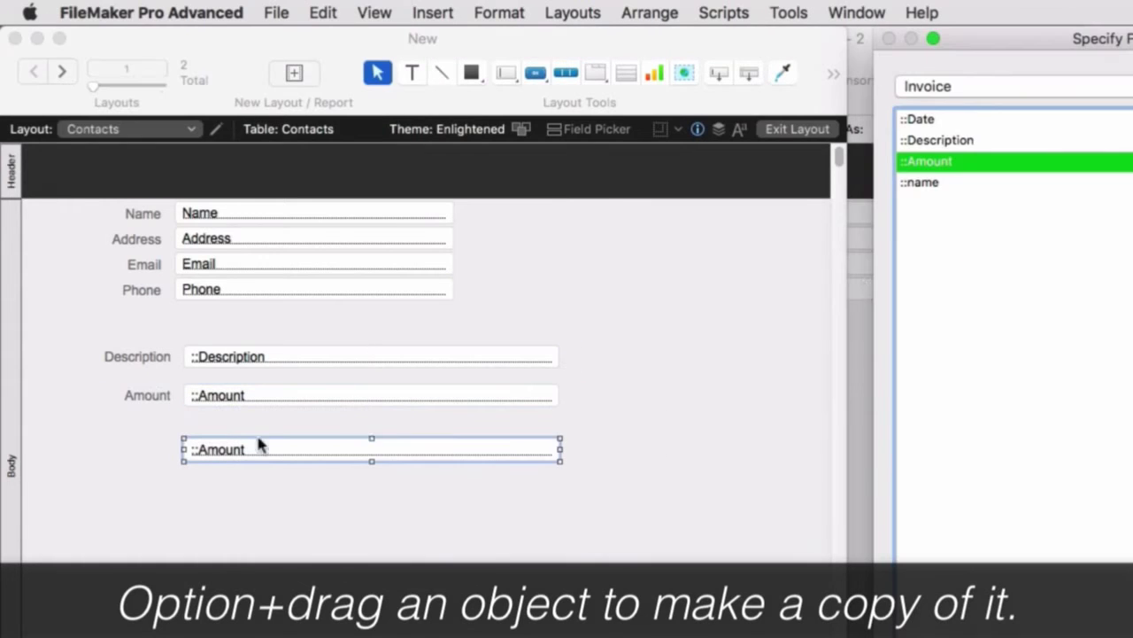
pyautogui.doubleClick(926, 122)
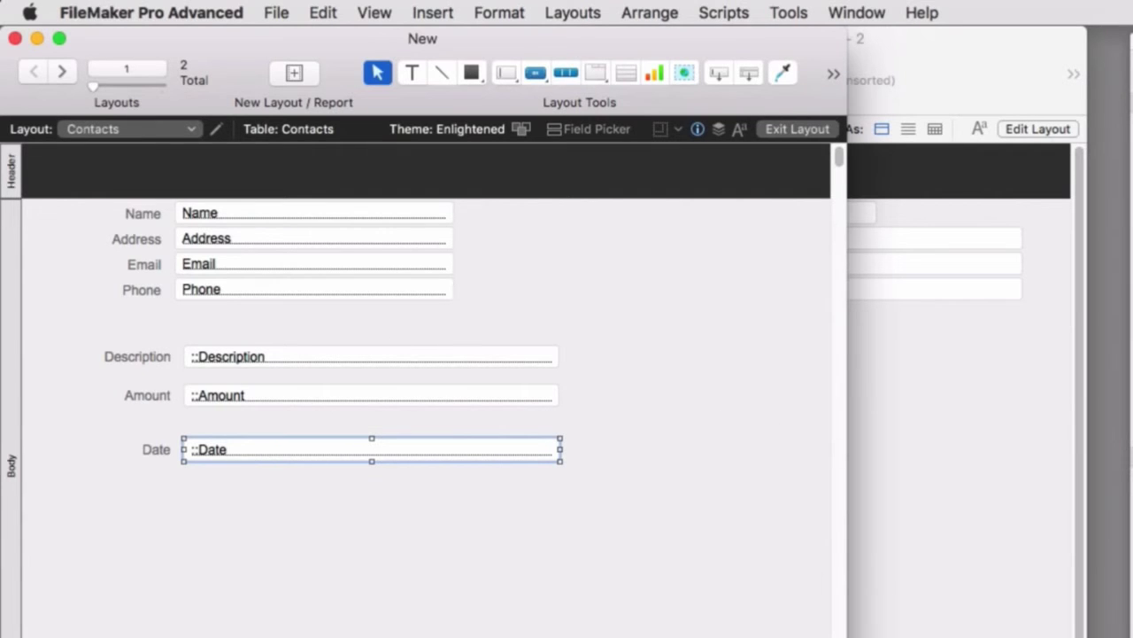
pyautogui.hotkey('ctrl', 'alt', 'Left')
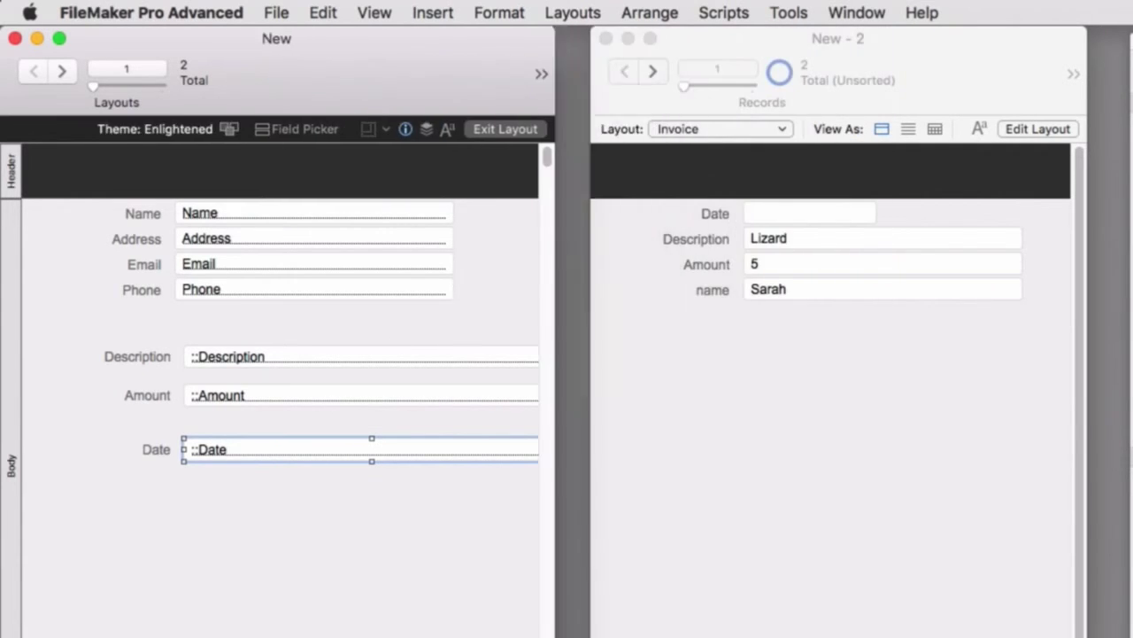
# Switch to Browse mode and go to the first contact record
pyautogui.click(374, 12)
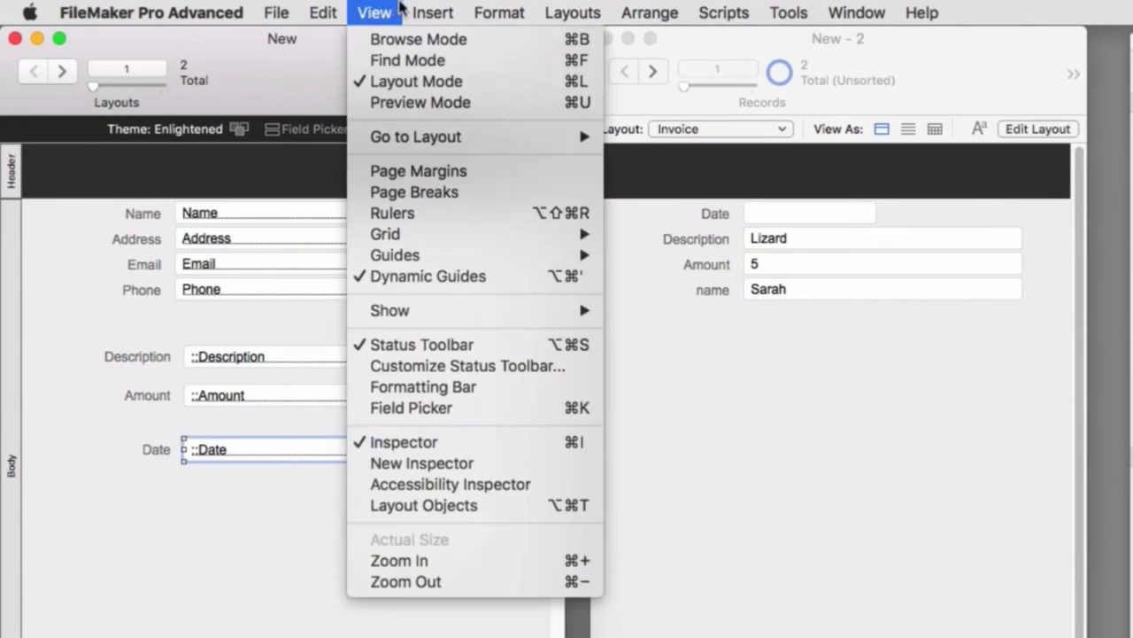
pyautogui.click(403, 39)
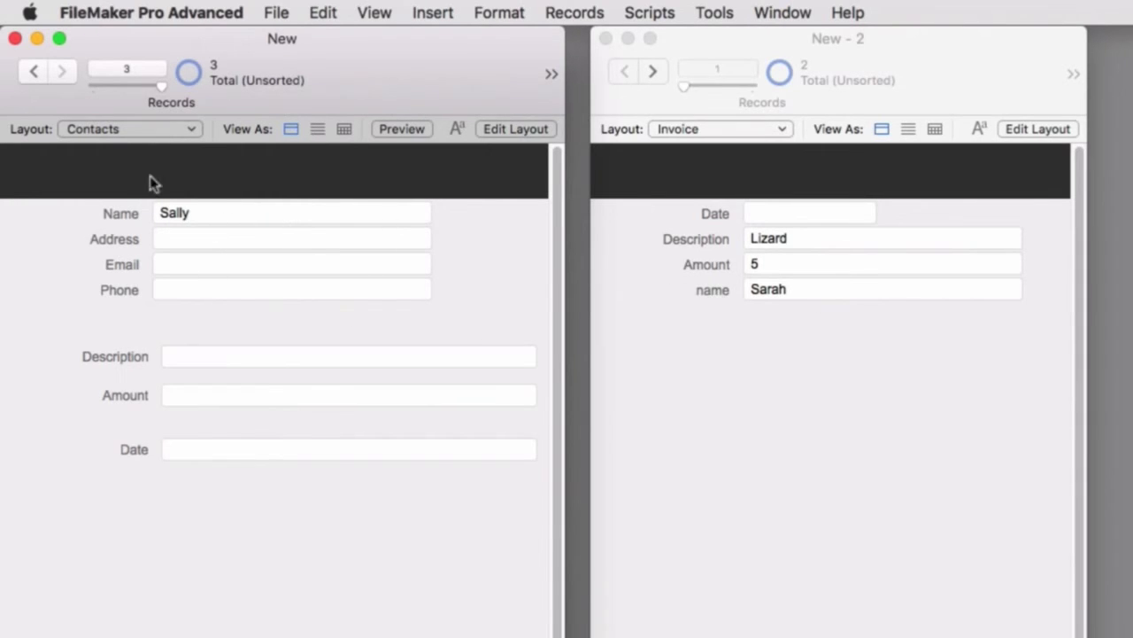
pyautogui.click(35, 75)
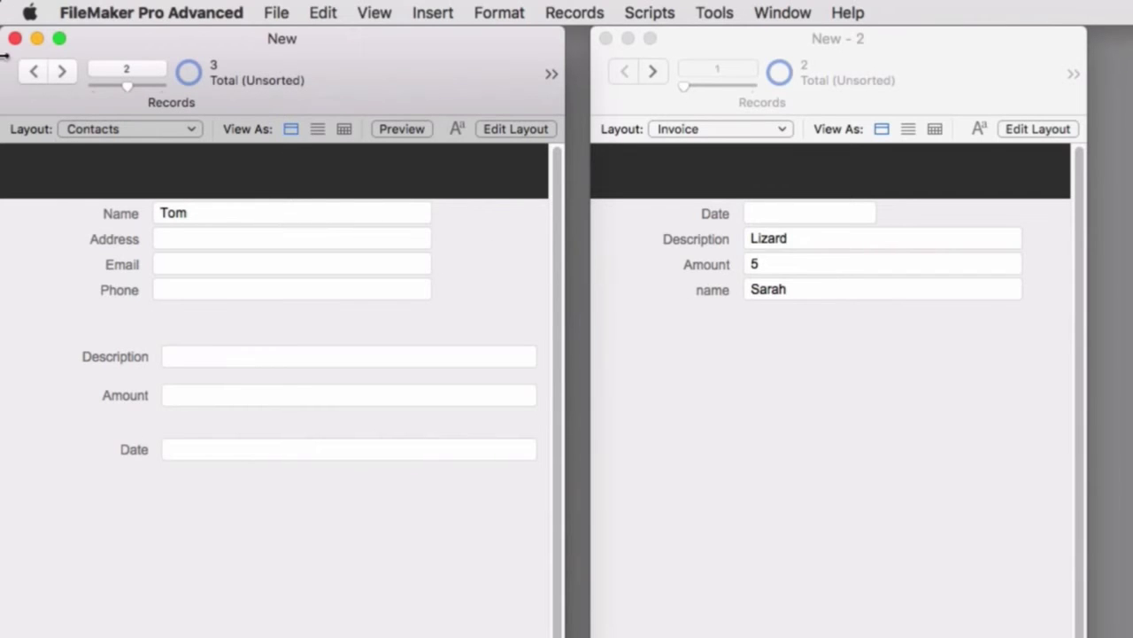
pyautogui.click(36, 75)
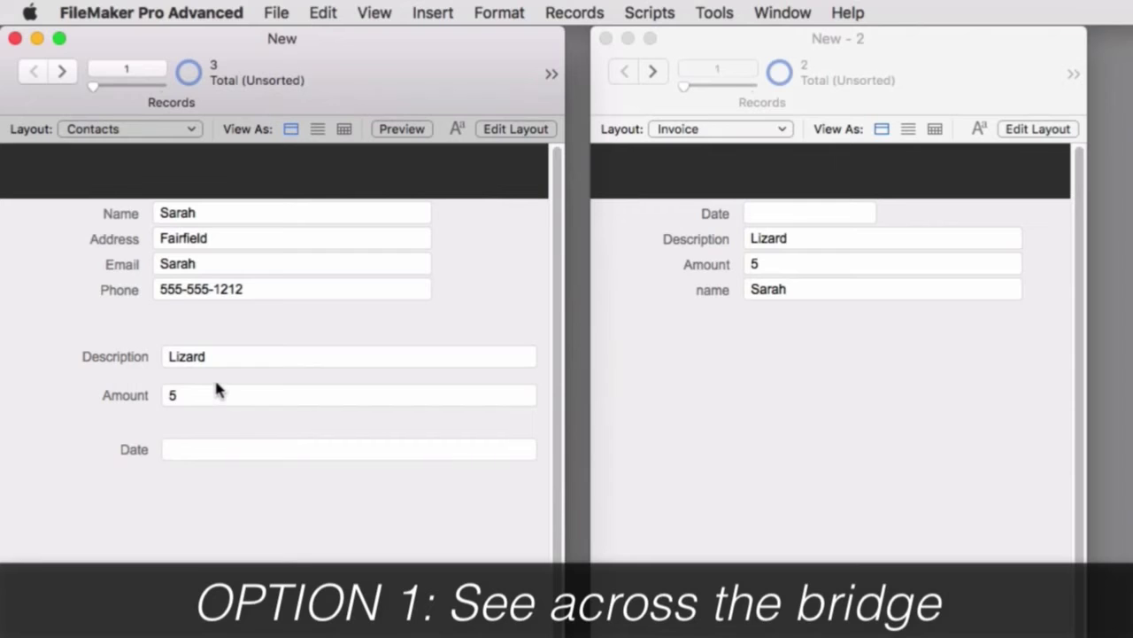
pyautogui.press('super+l')
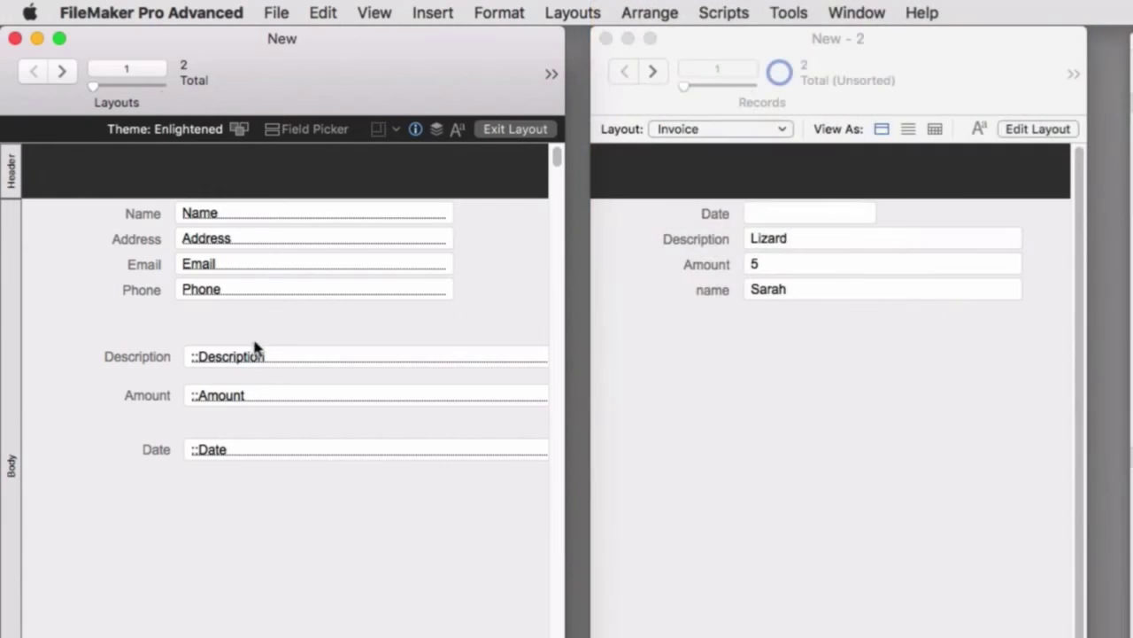
pyautogui.press('super+b')
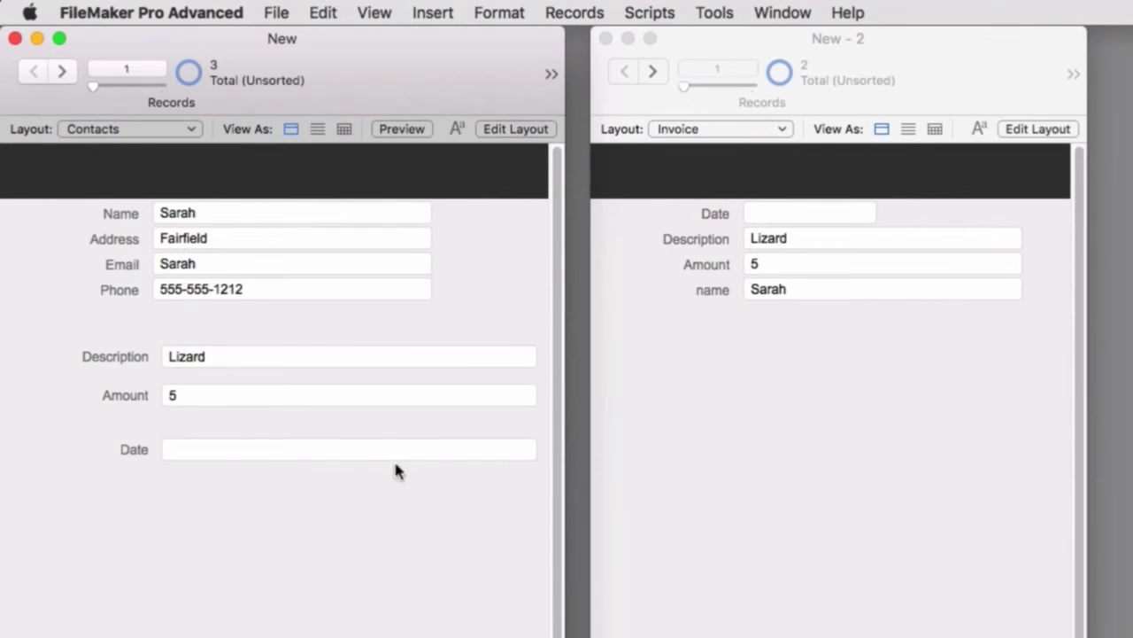
# Change the invoice Date to 5/5/2017 and confirm it in the Invoice window
pyautogui.click(347, 453)
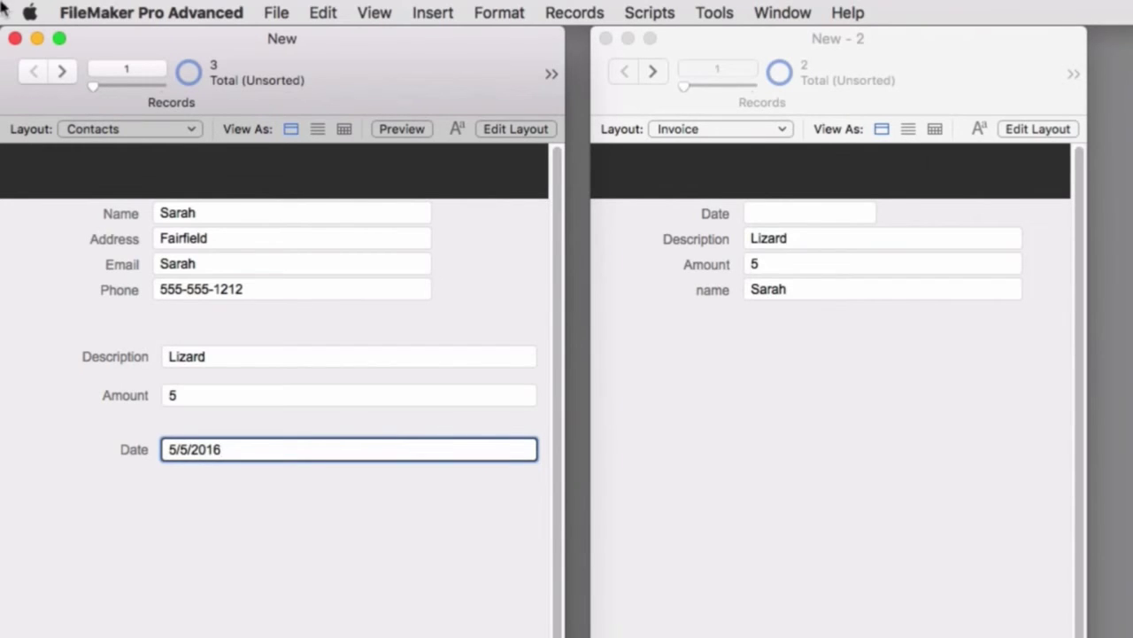
pyautogui.press('BackSpace')
pyautogui.click(80, 177)
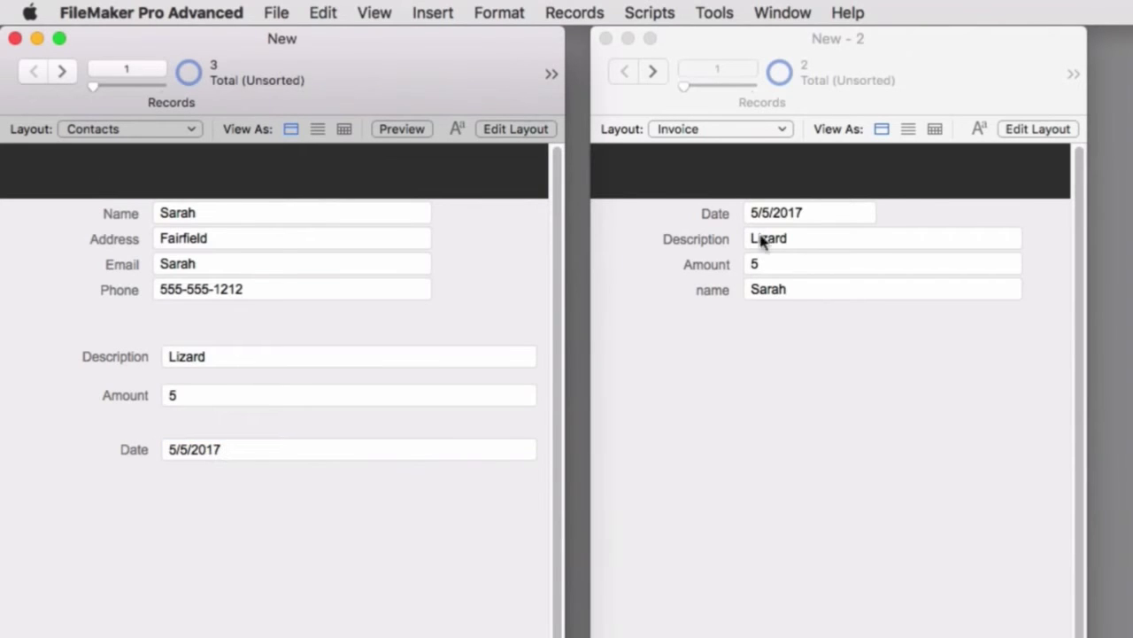
pyautogui.click(782, 218)
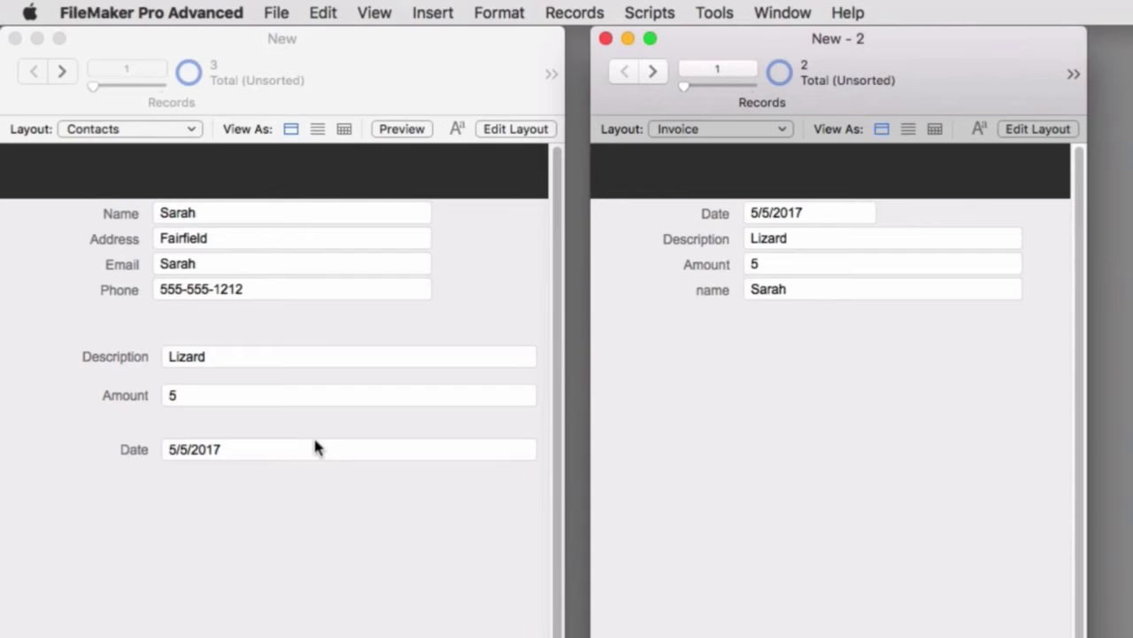
pyautogui.click(216, 317)
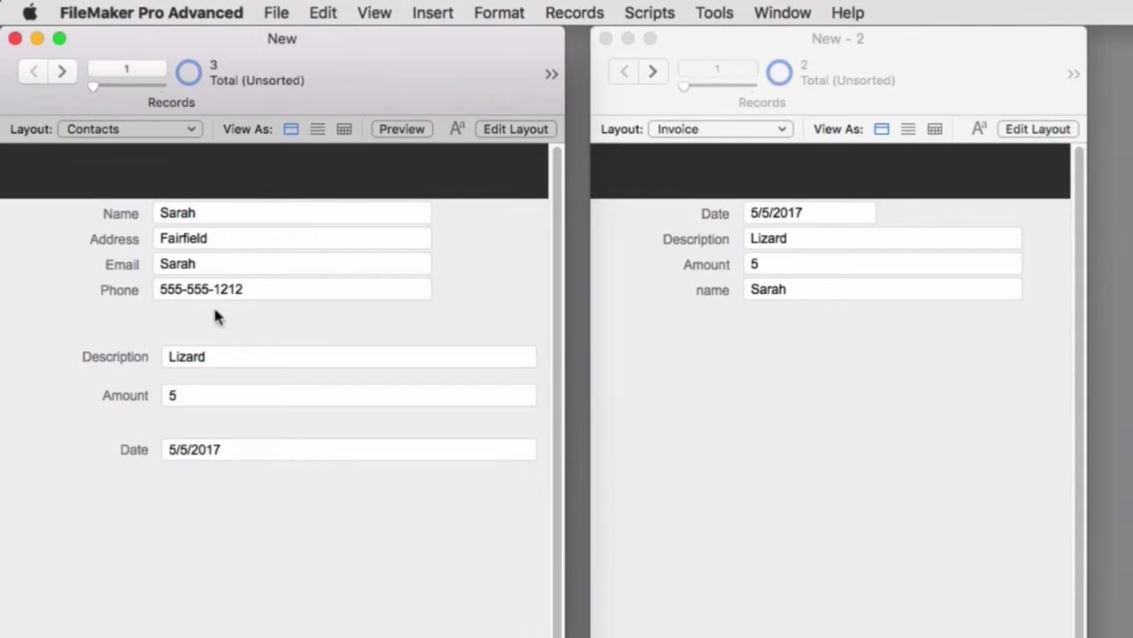
# Add contact record 4 after the last record and enter the contact's name
pyautogui.click(62, 73)
pyautogui.click(60, 72)
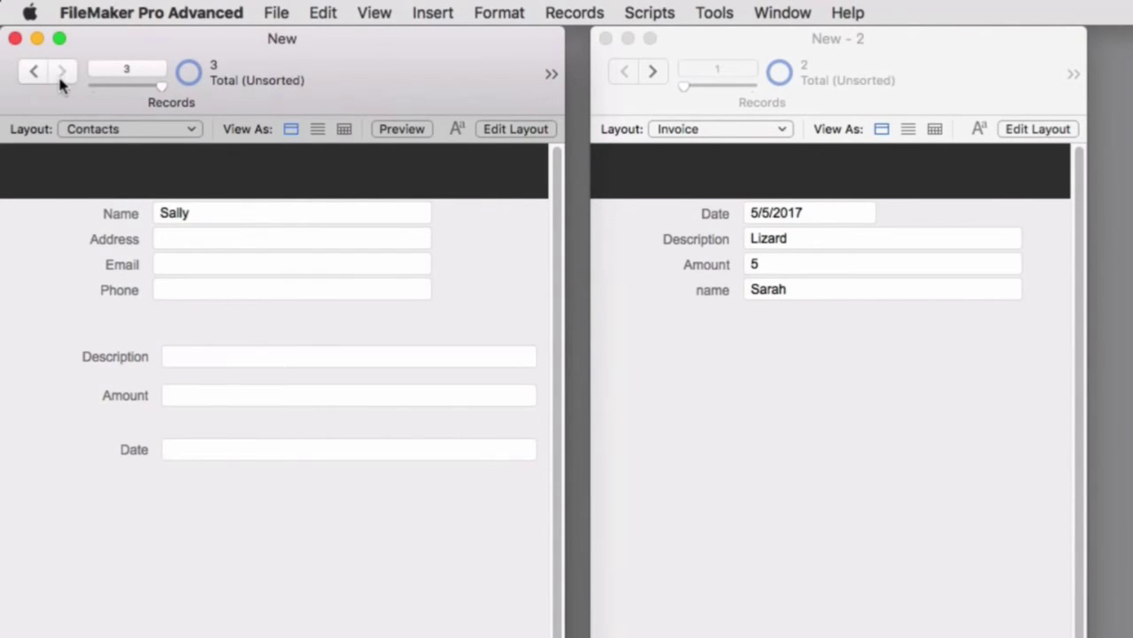
pyautogui.click(550, 75)
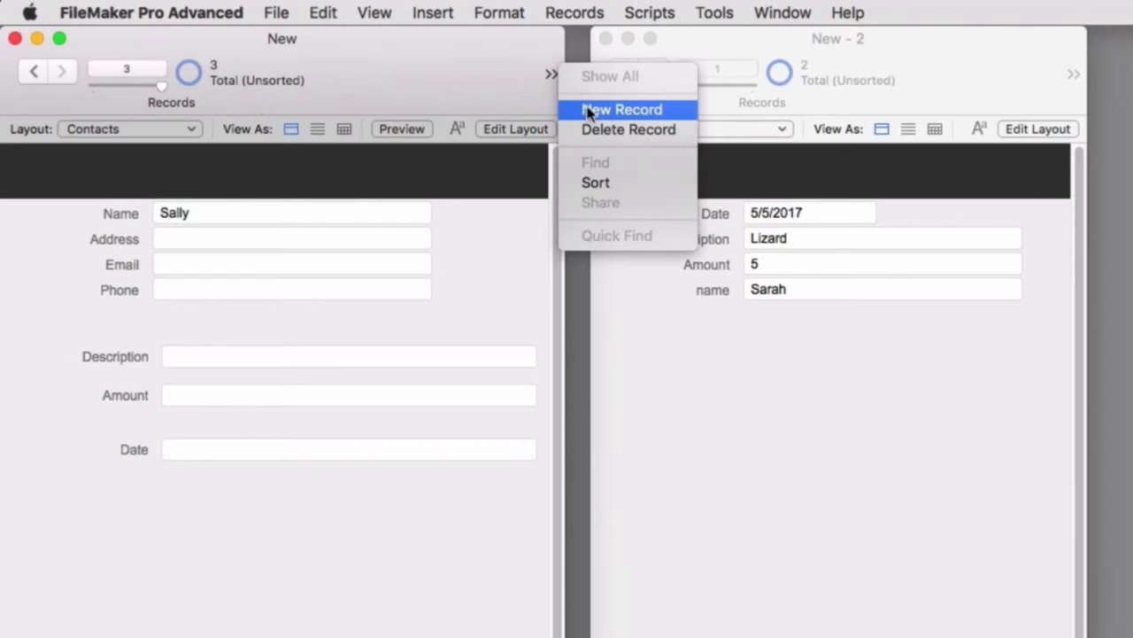
pyautogui.click(588, 110)
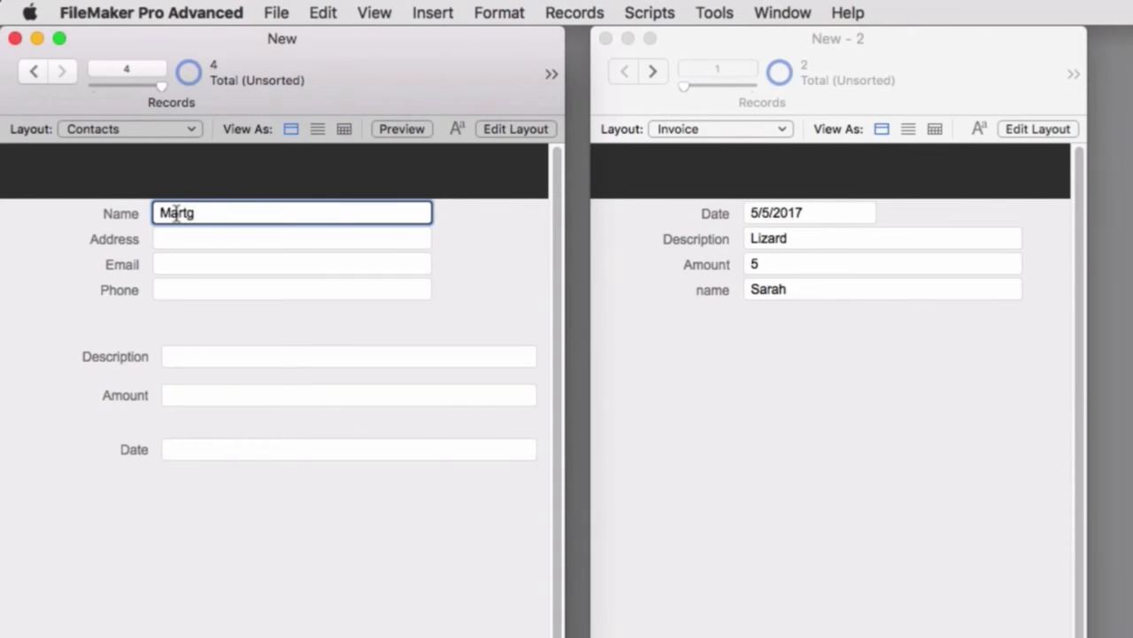
pyautogui.write('Margs')
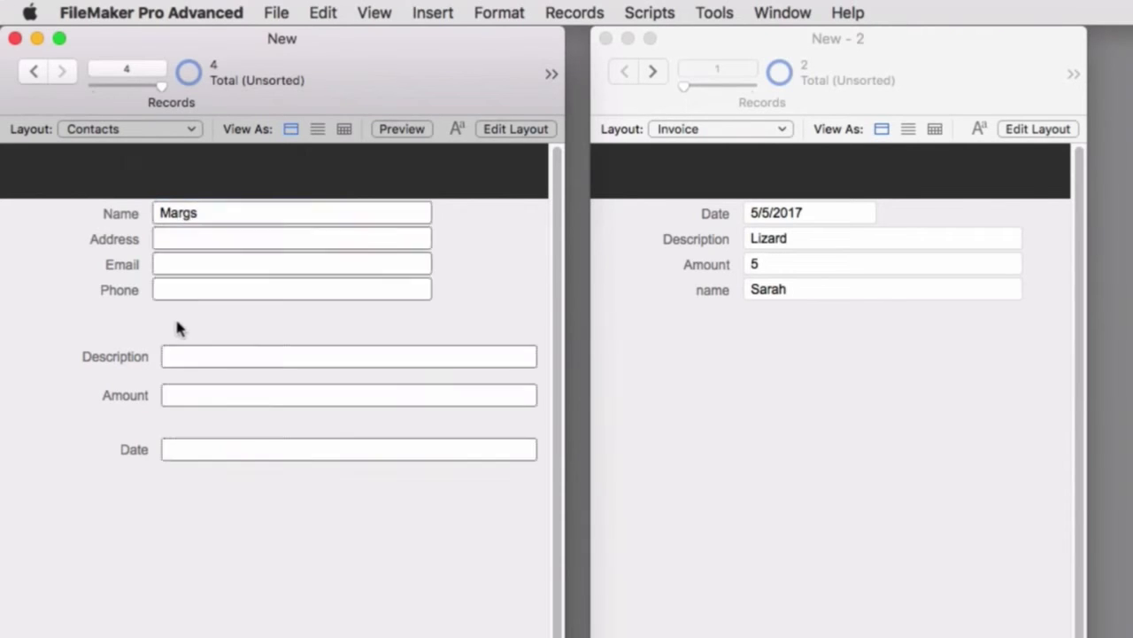
pyautogui.click(176, 317)
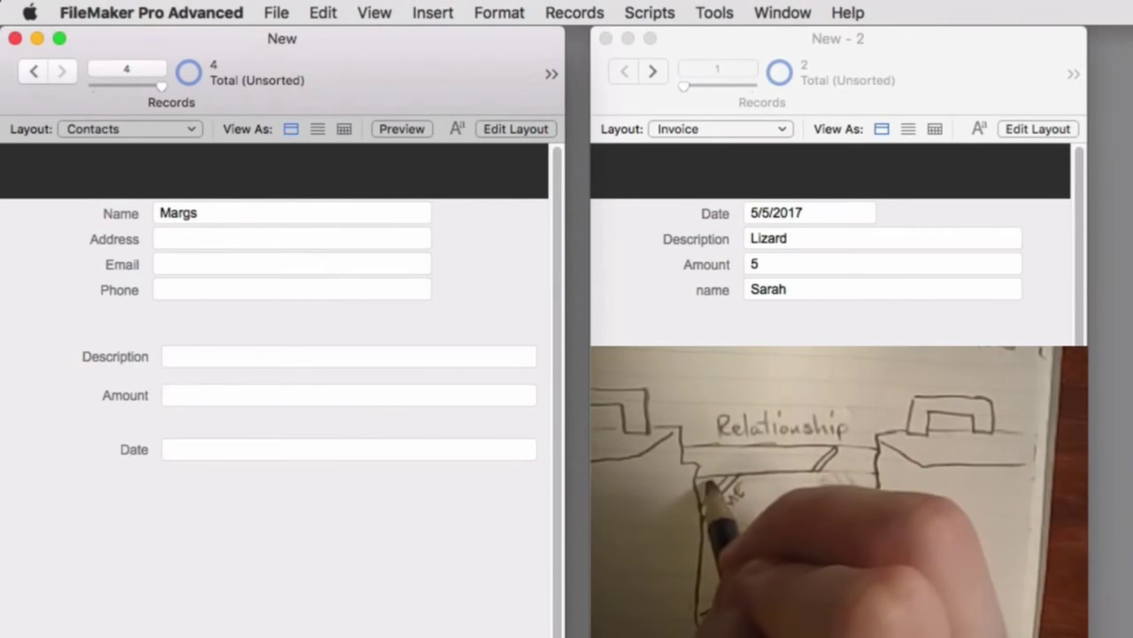
# In Manage Database Relationships, enable 'Allow creation of records' for Invoice in the Contacts–Invoice relationship
pyautogui.click(277, 12)
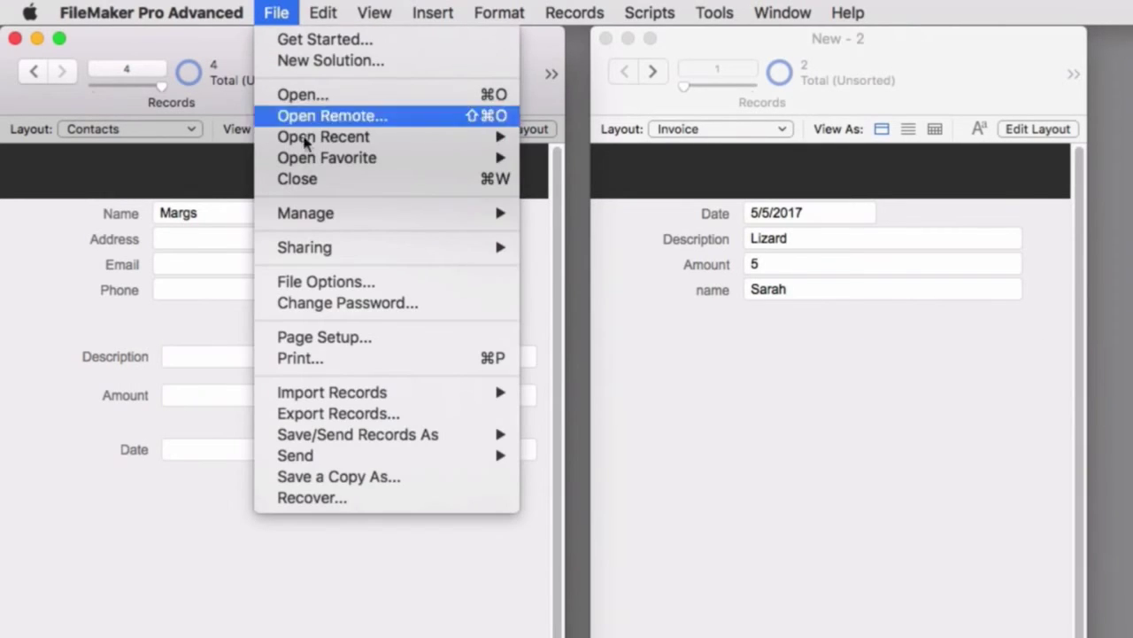
pyautogui.moveTo(312, 211)
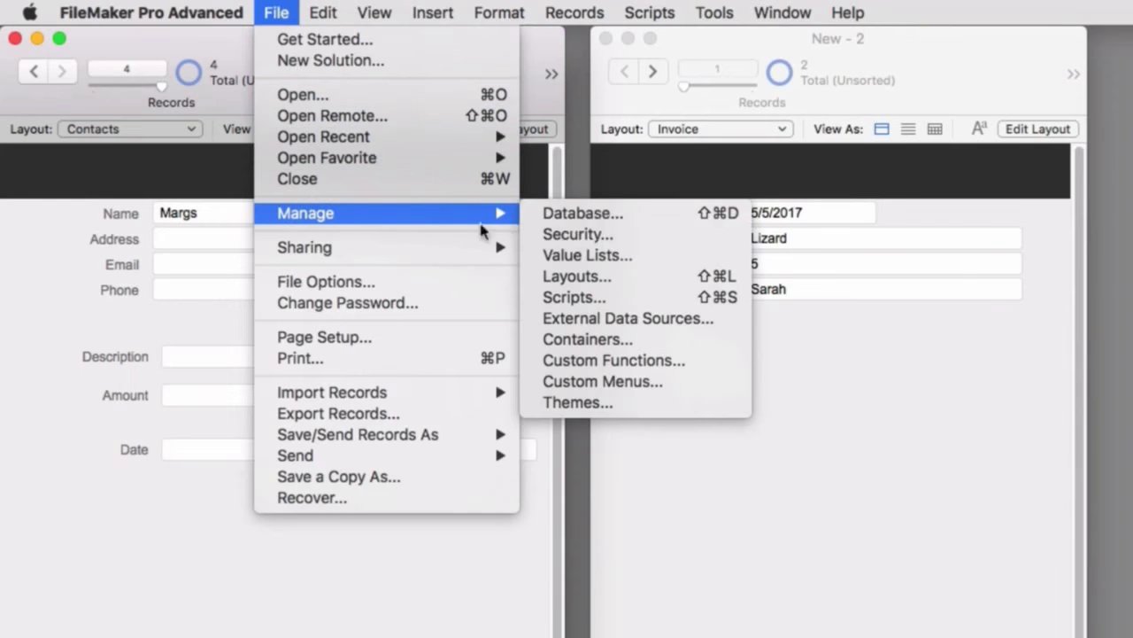
pyautogui.click(577, 225)
pyautogui.click(592, 78)
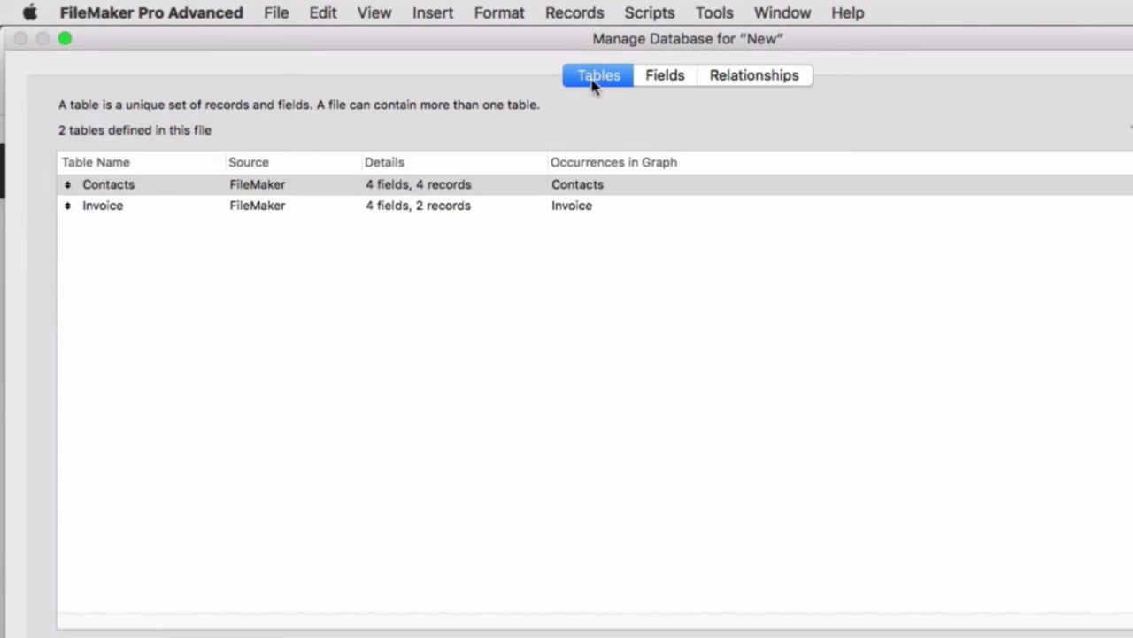
pyautogui.click(664, 79)
pyautogui.click(758, 83)
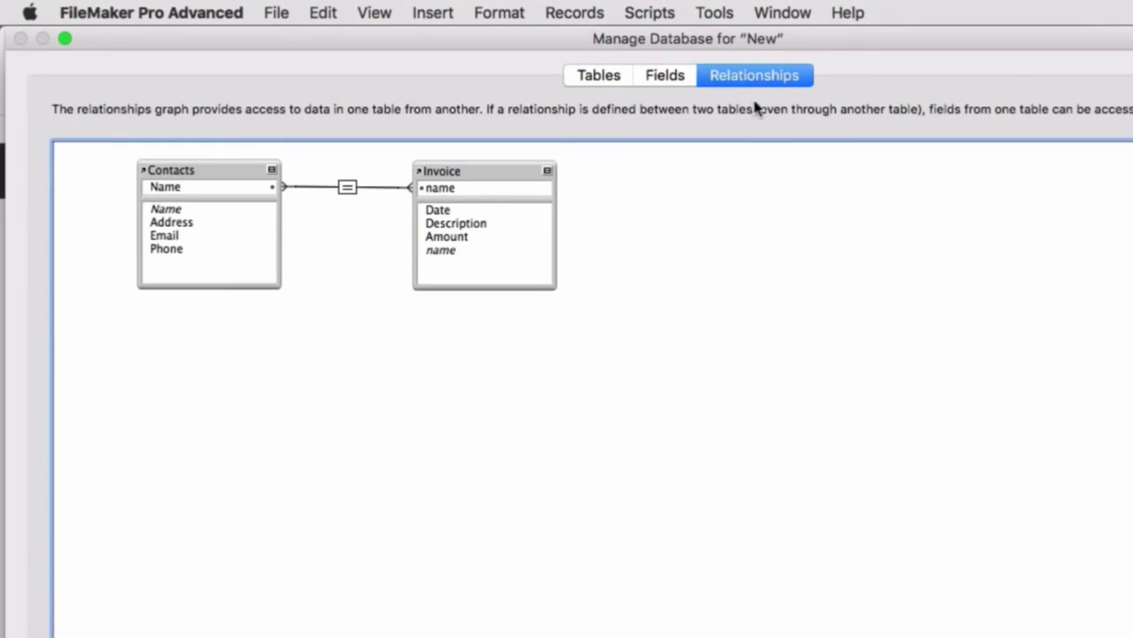
pyautogui.click(347, 187)
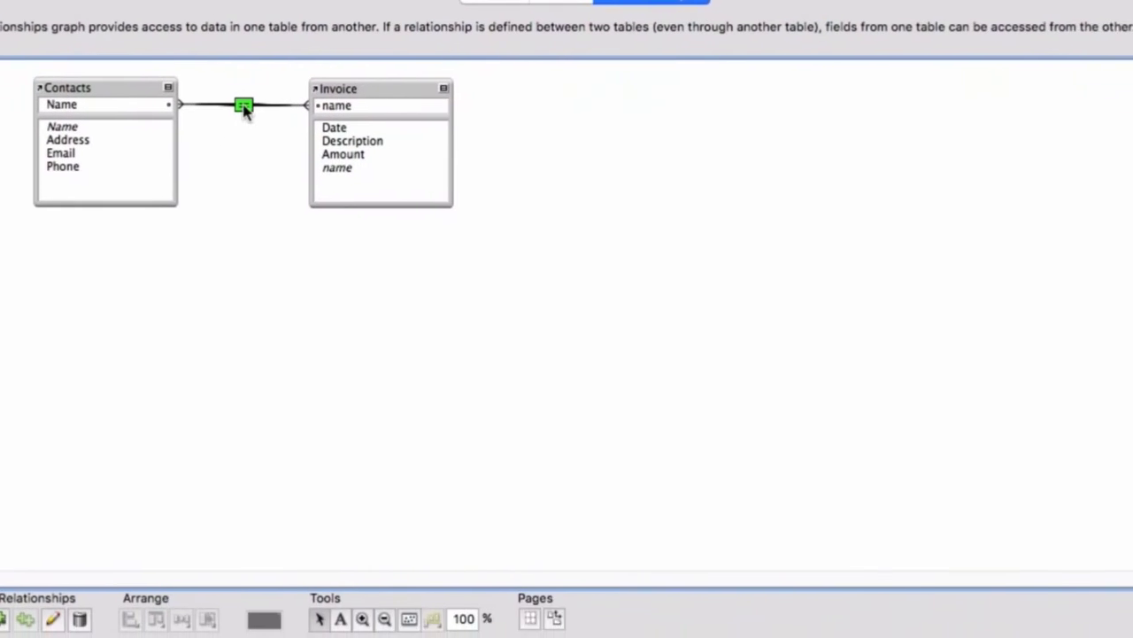
pyautogui.doubleClick(244, 108)
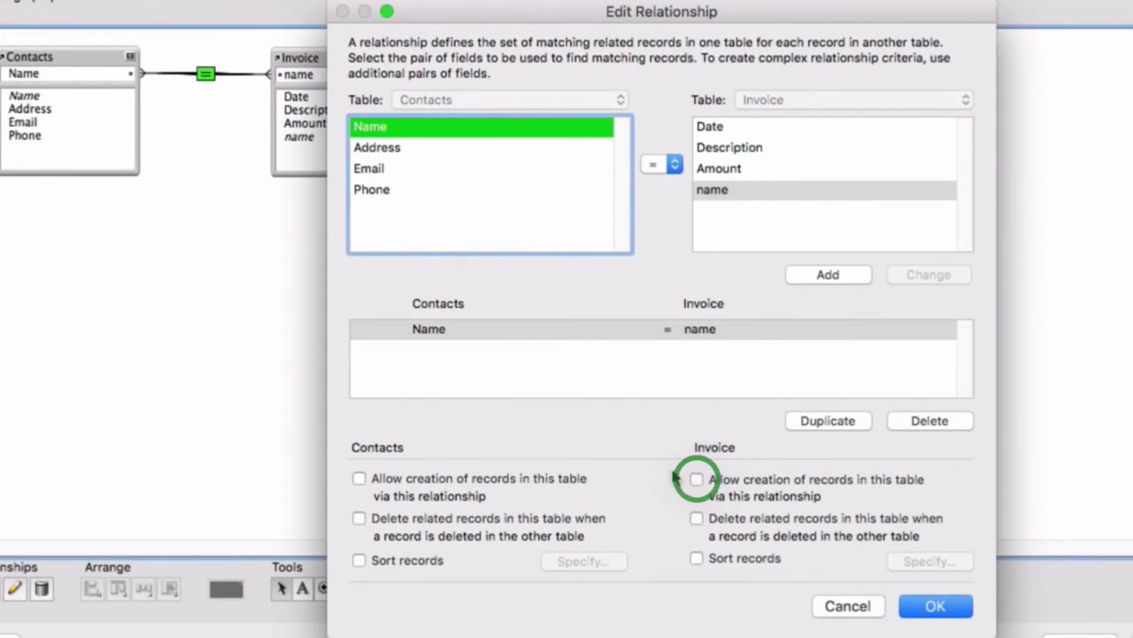
pyautogui.click(696, 479)
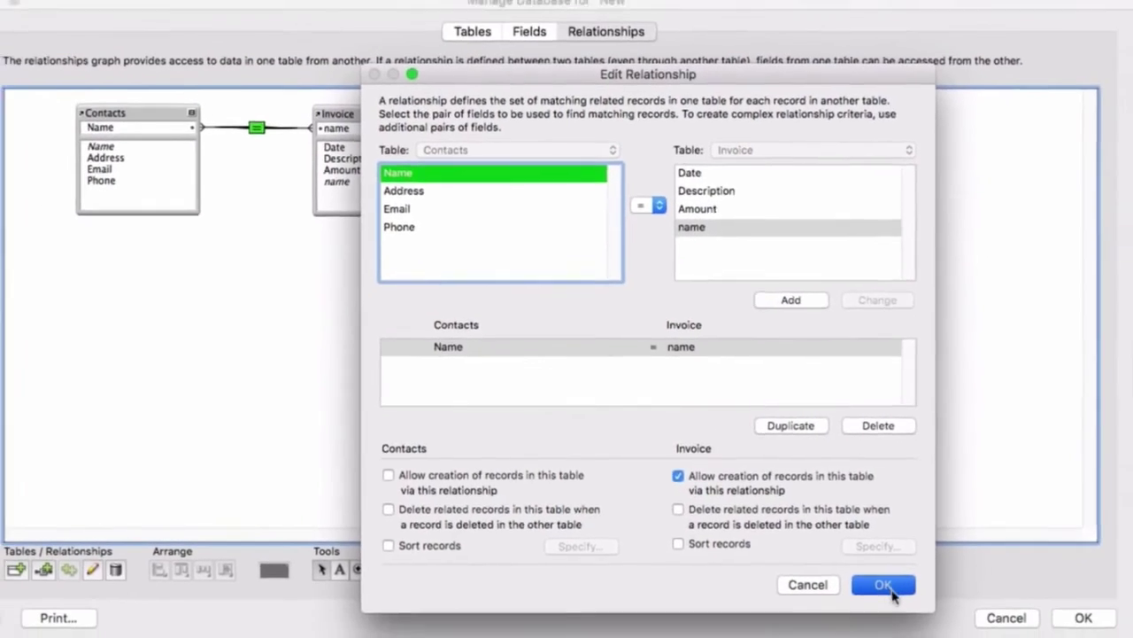
pyautogui.click(885, 586)
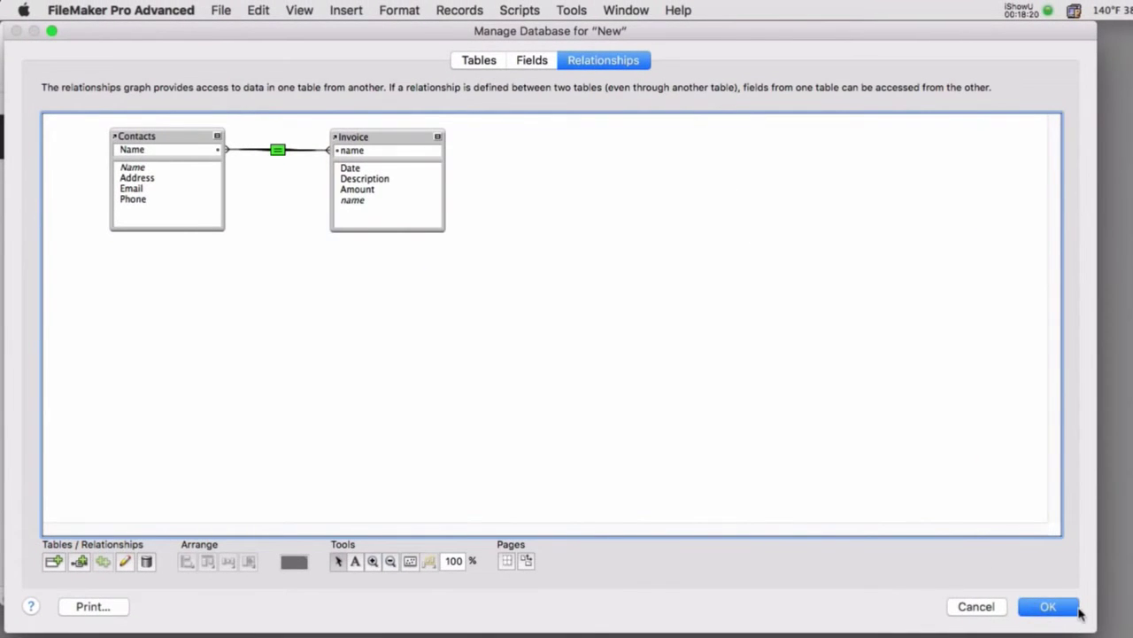
pyautogui.click(1077, 609)
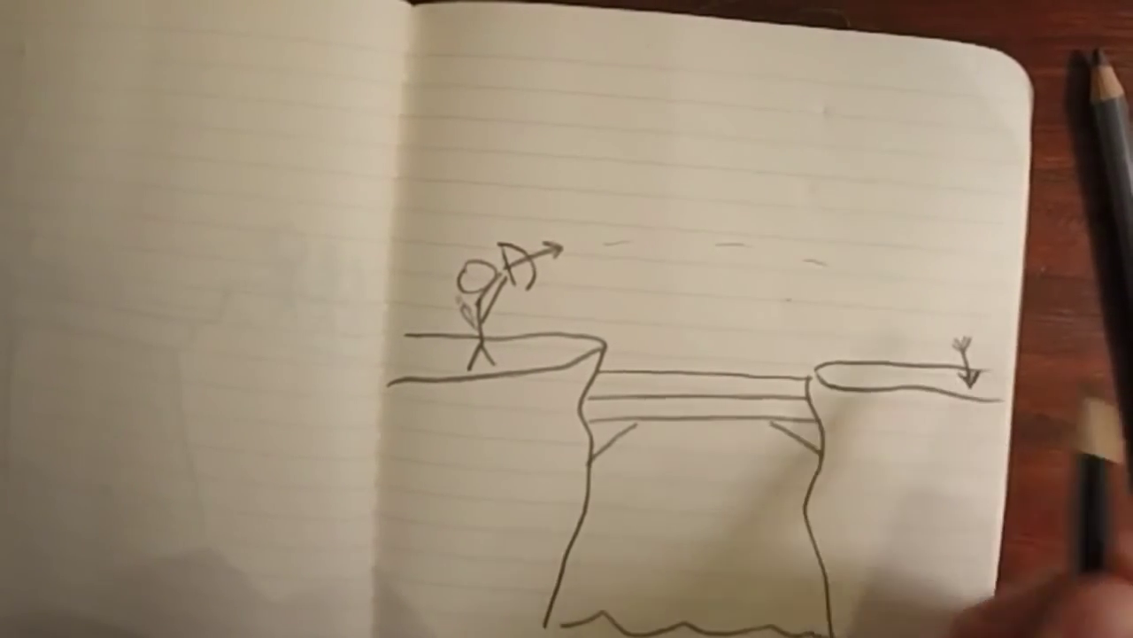
# Type the invoice description 'Corgy Puppy' into the Description field
pyautogui.write('Corgy Puppy')
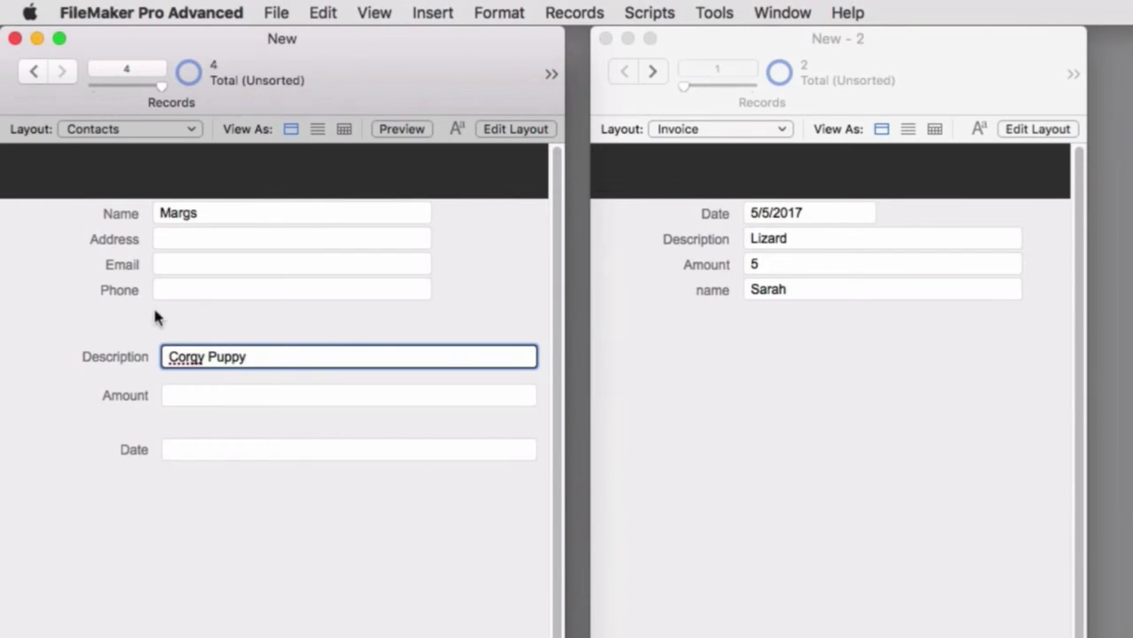
# Correct Corgy to Corgi from spelling suggestions and find the new invoice in the Invoice window
pyautogui.rightClick(190, 355)
pyautogui.moveTo(260, 363)
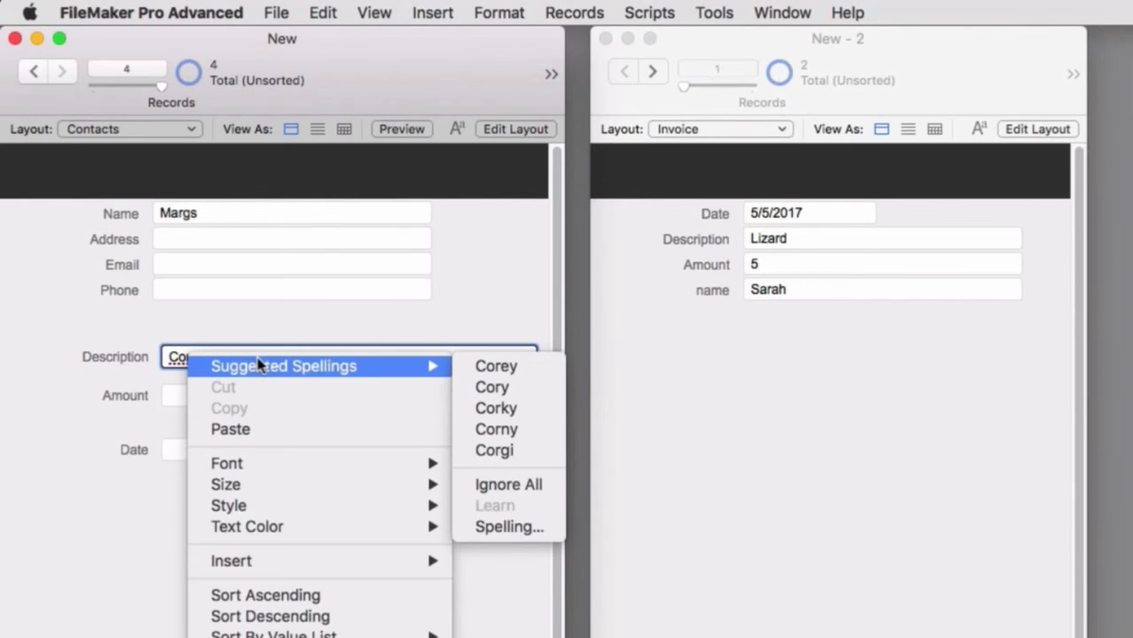
pyautogui.click(496, 449)
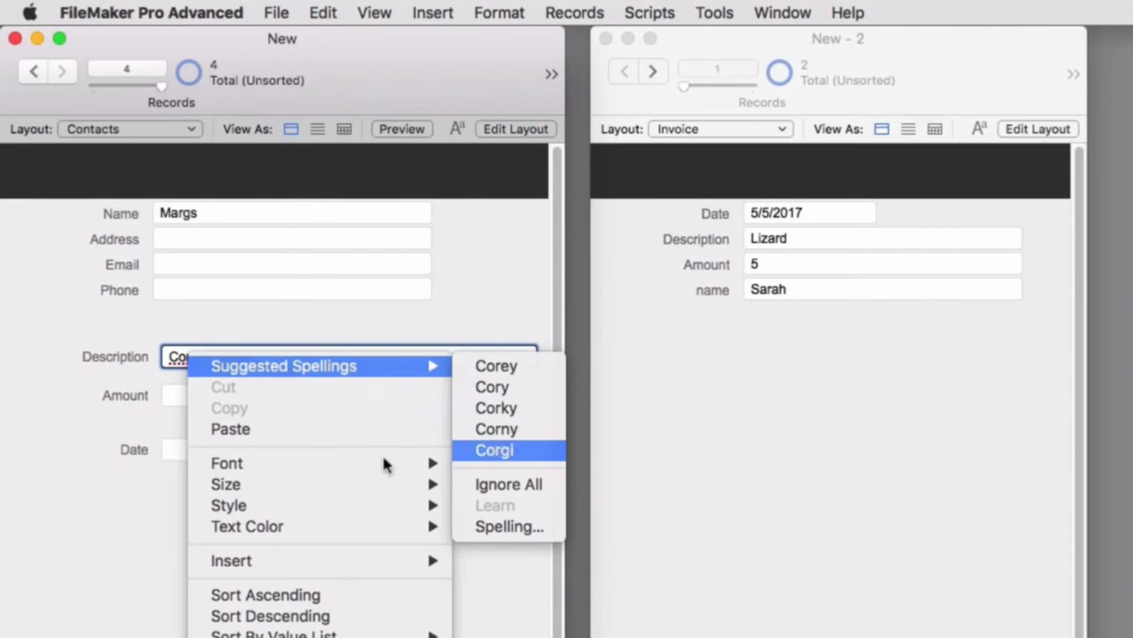
pyautogui.click(251, 517)
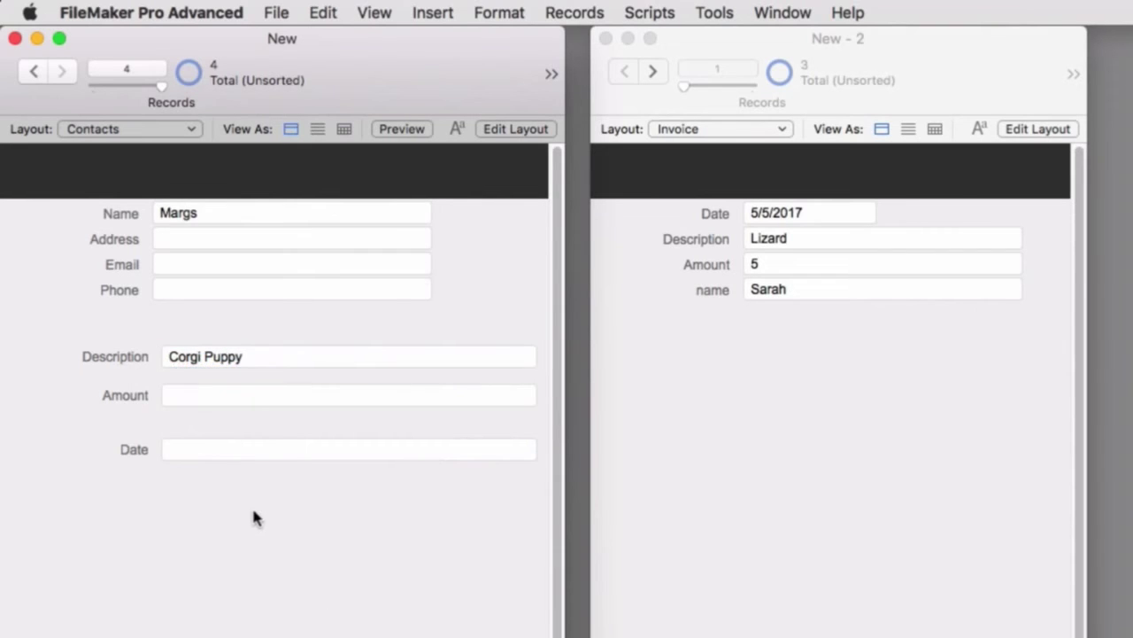
pyautogui.click(721, 395)
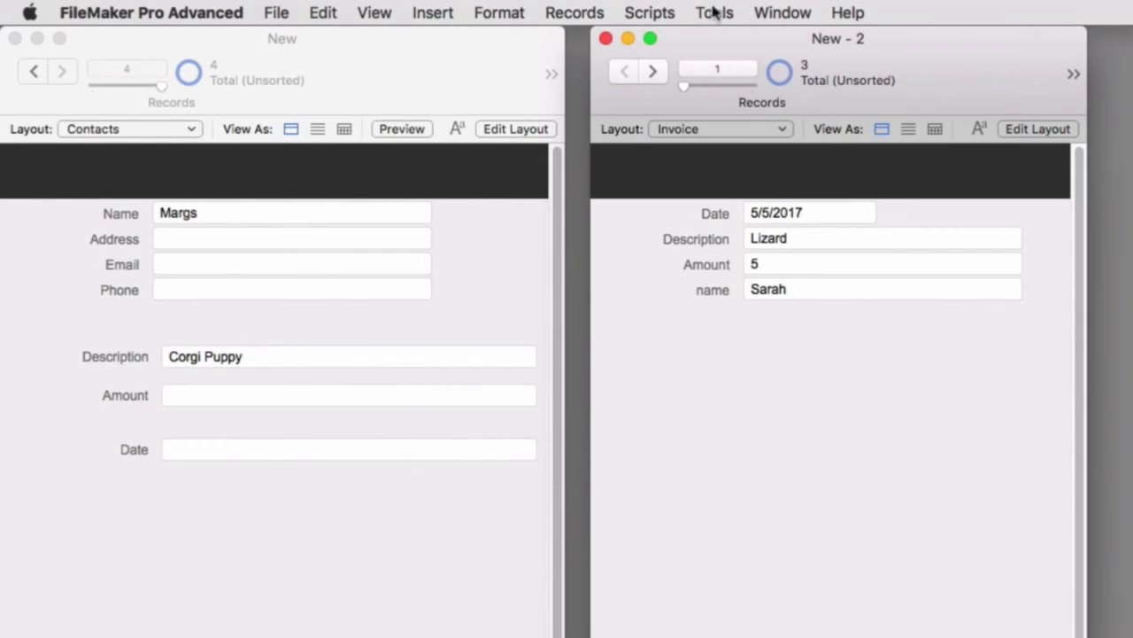
pyautogui.click(648, 73)
pyautogui.click(648, 74)
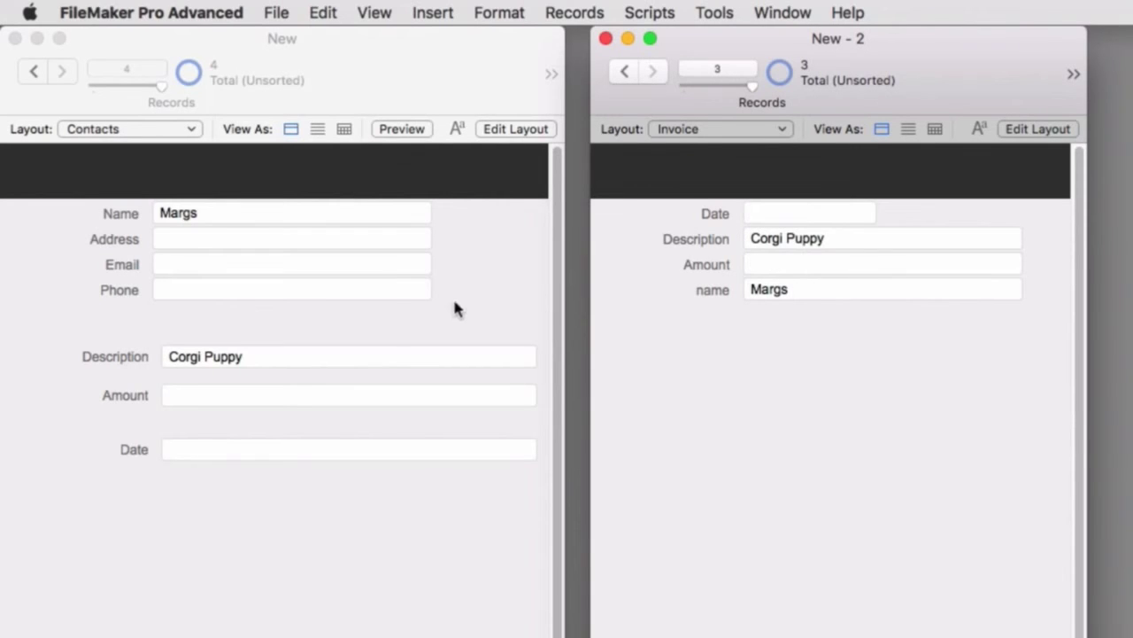
# Enter $99 as the invoice Amount on the Contacts layout
pyautogui.click(212, 366)
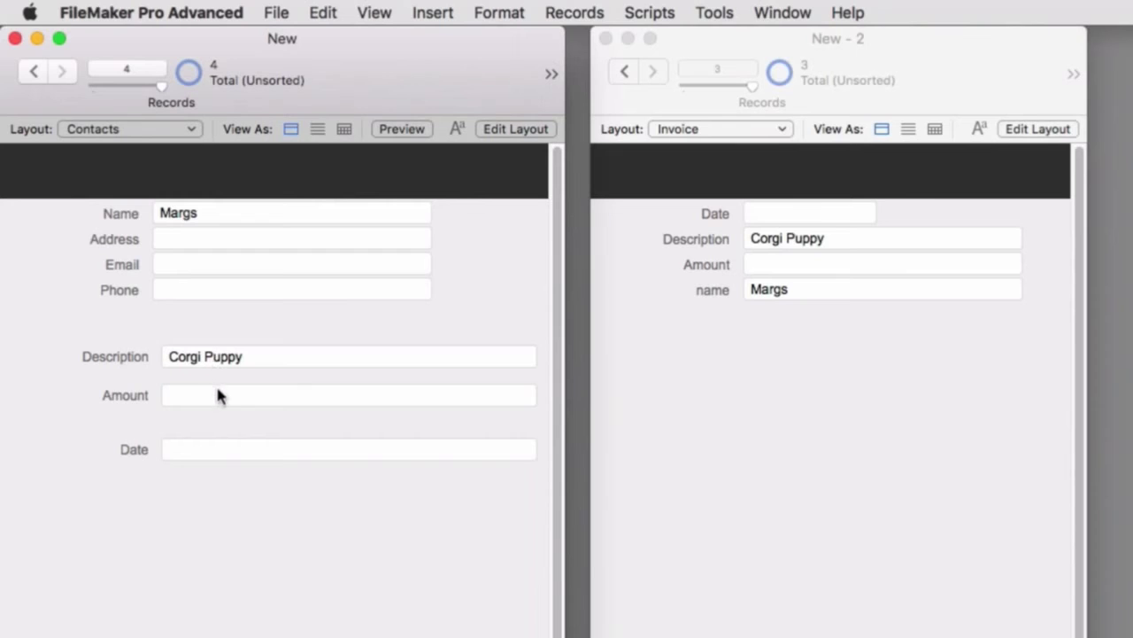
pyautogui.click(219, 396)
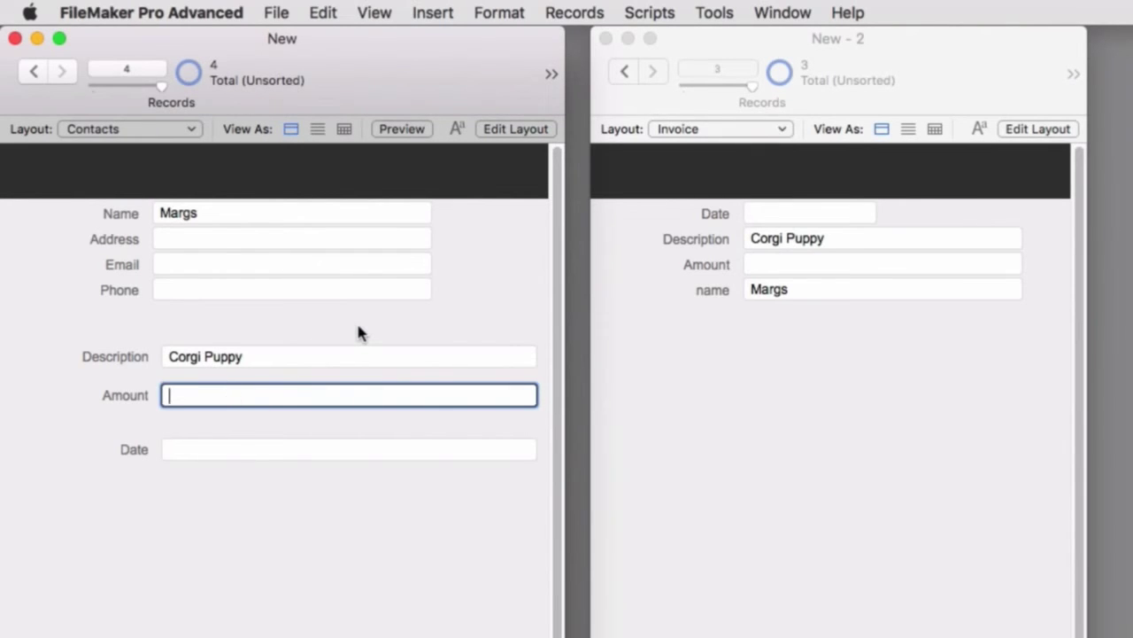
pyautogui.write('$99')
pyautogui.click(418, 502)
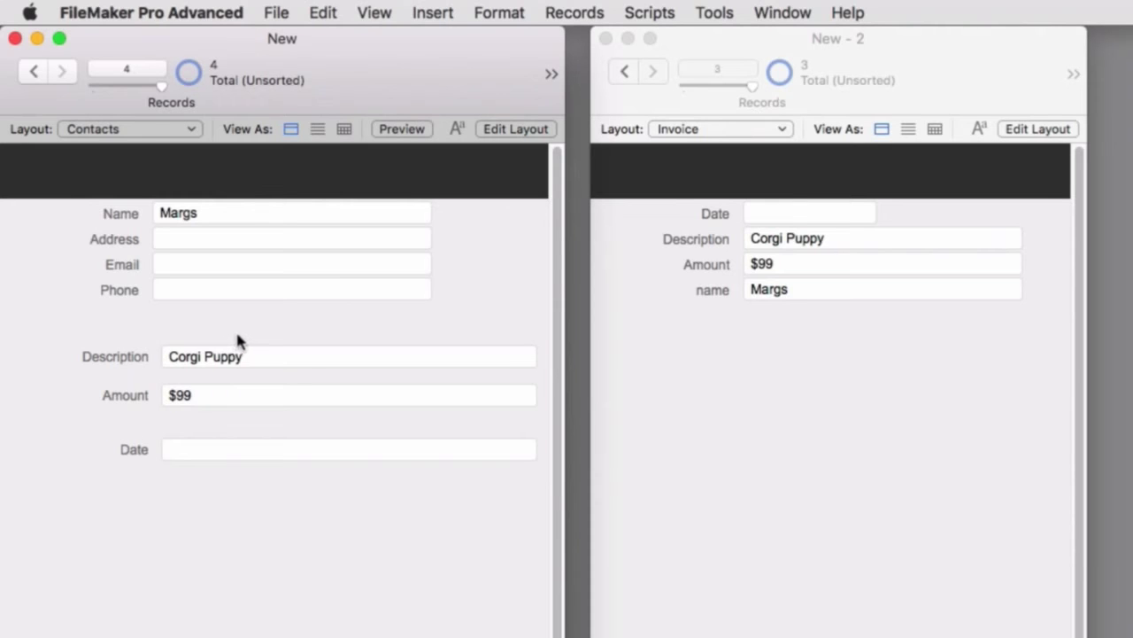
# Create a new empty Invoice record and return Contacts to the first record
pyautogui.click(674, 328)
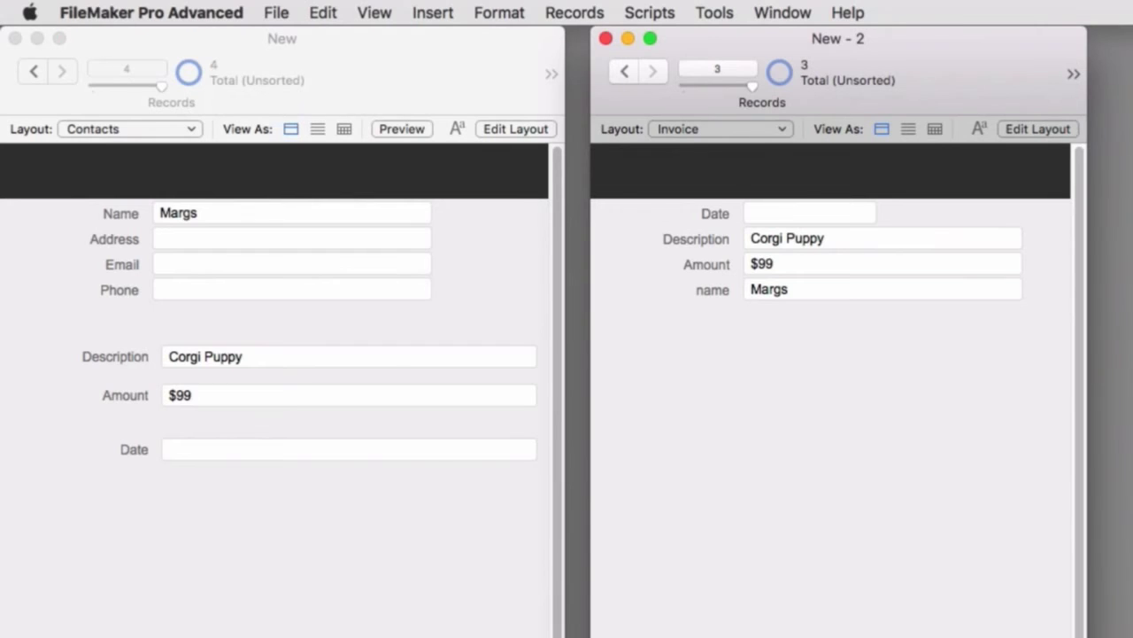
pyautogui.click(1073, 74)
pyautogui.click(1125, 109)
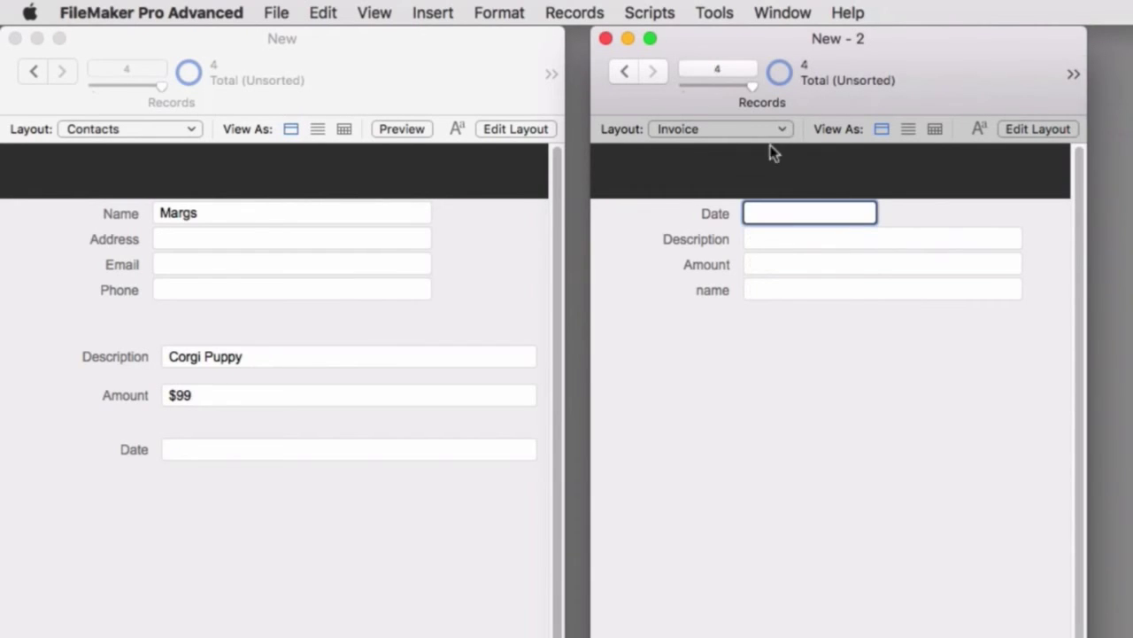
pyautogui.click(144, 92)
pyautogui.moveTo(145, 89); pyautogui.dragTo(137, 91)
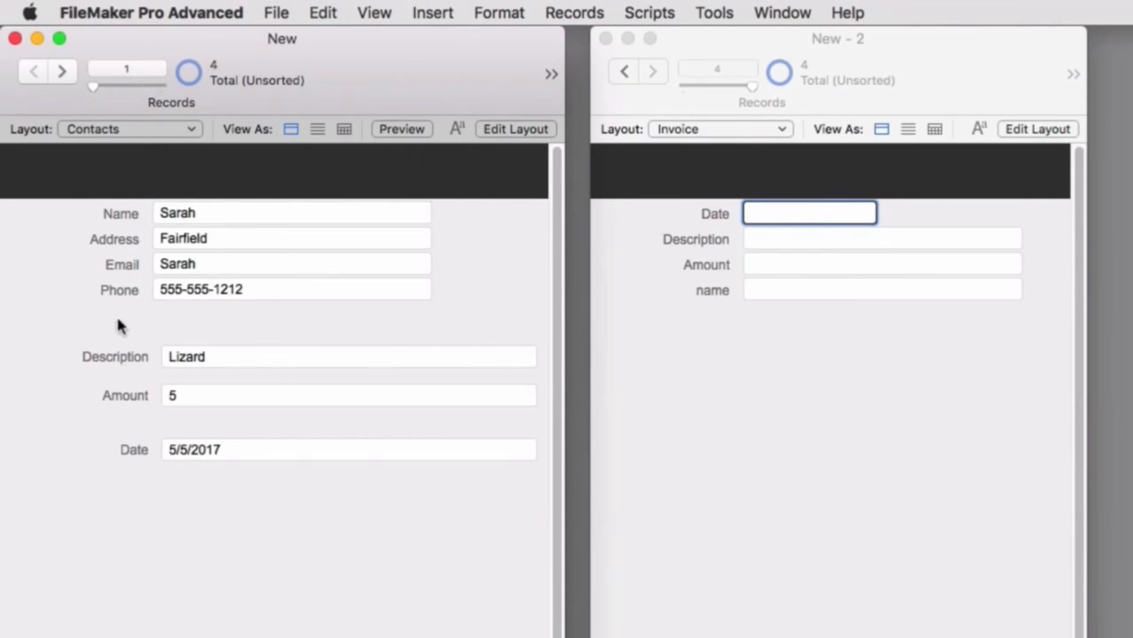
# Give the new invoice today's date and the description 'Rescue Giraffe'
pyautogui.click(784, 213)
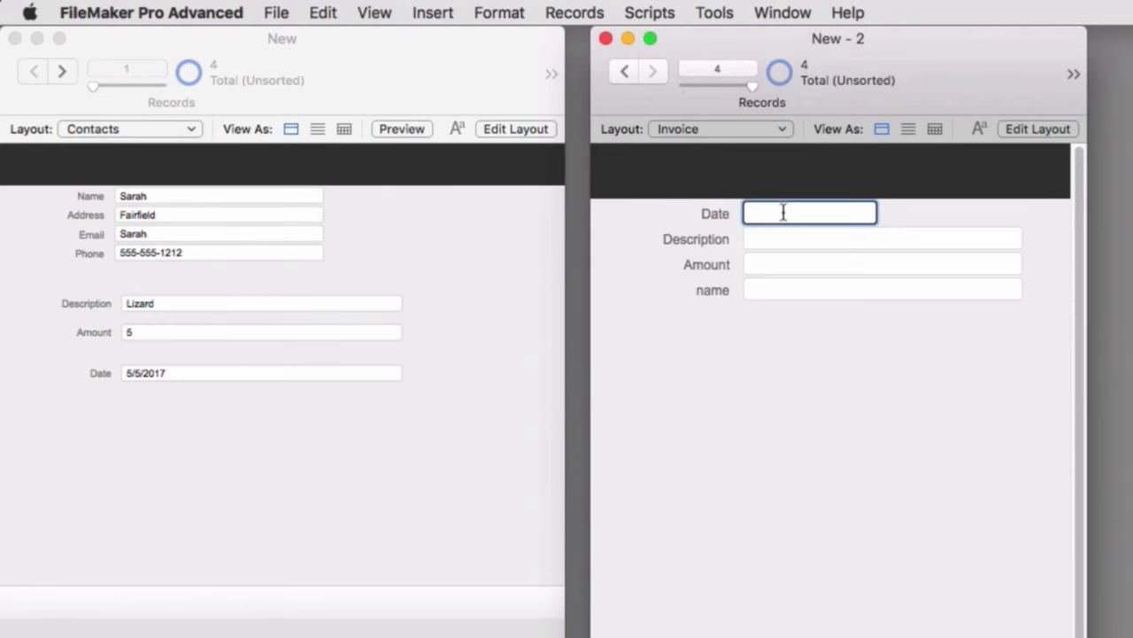
pyautogui.press('super+minus')
pyautogui.press('Tab')
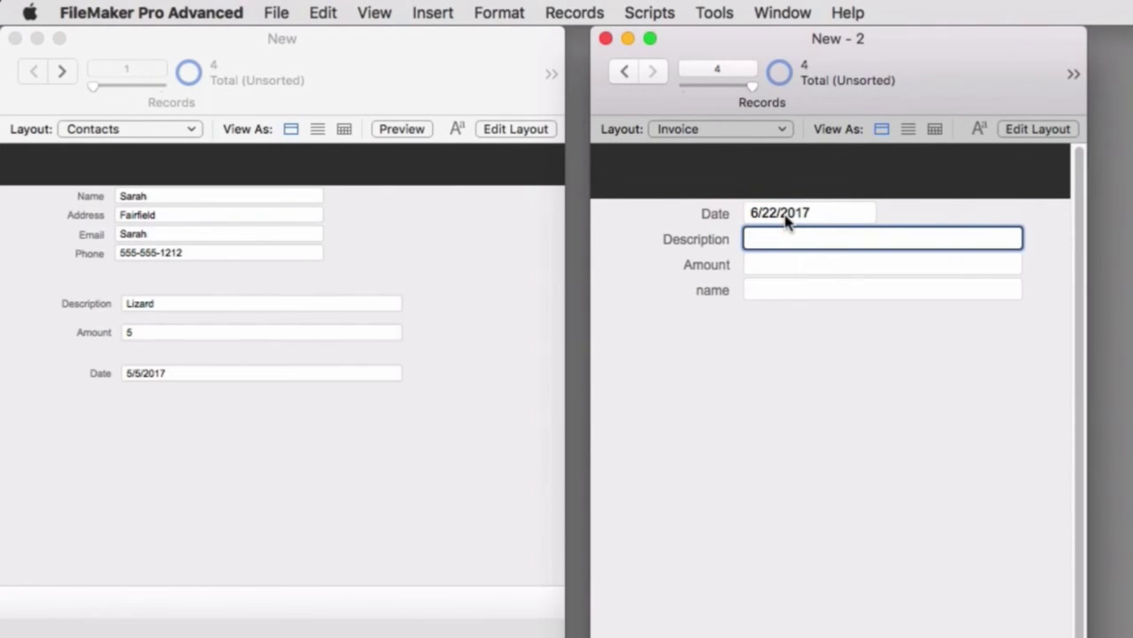
pyautogui.write('Rescue Giraffe')
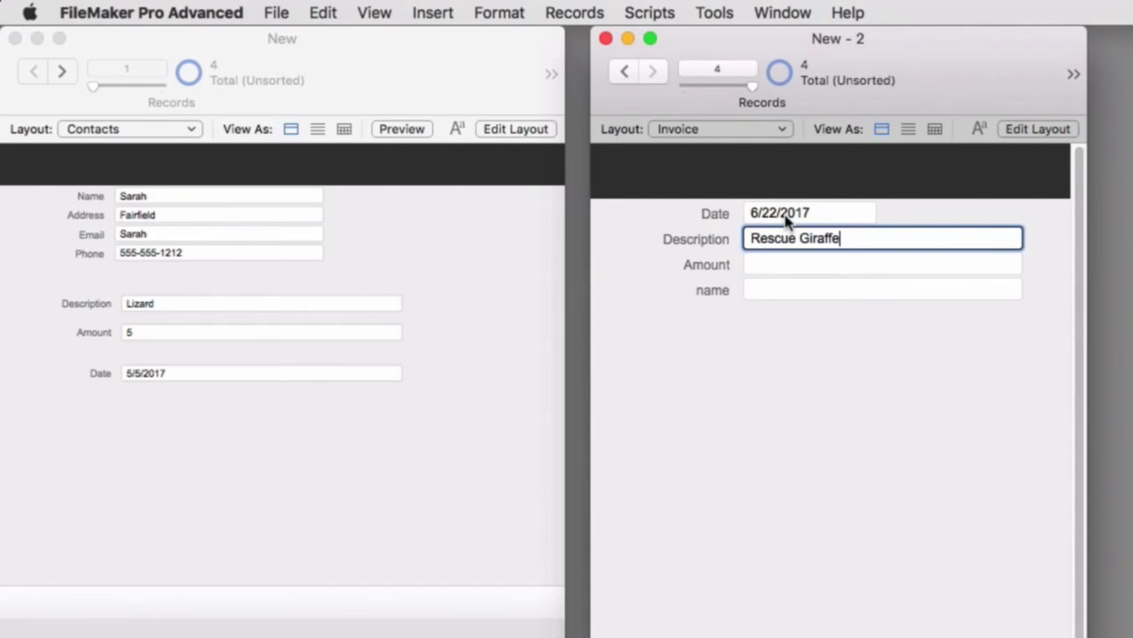
pyautogui.click(782, 379)
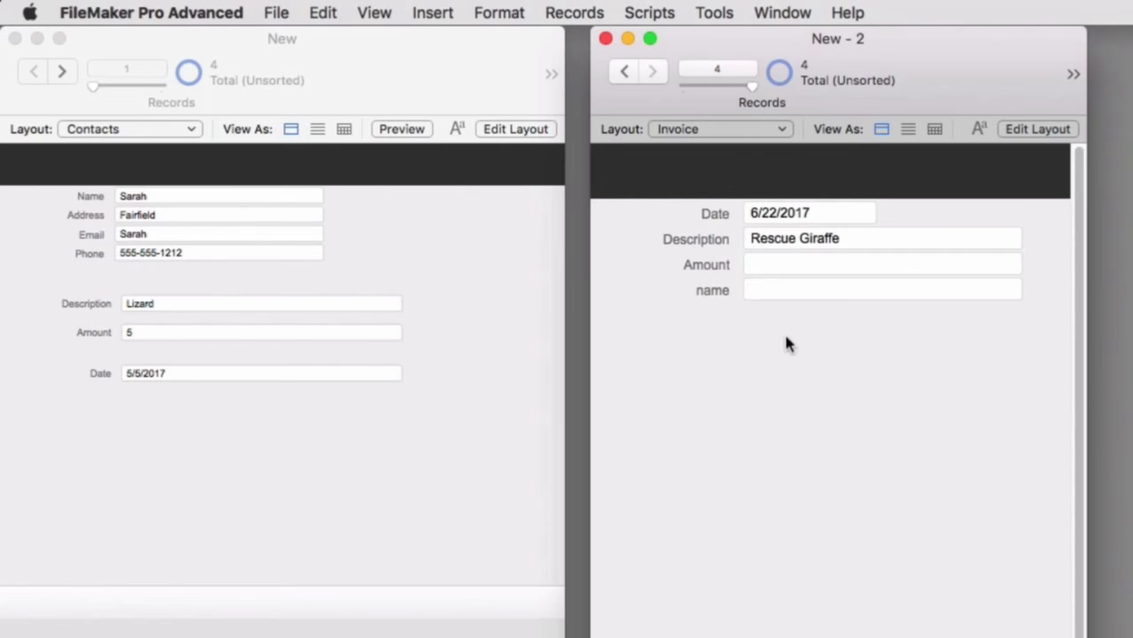
# Set the invoice amount to 0 and enter the contact's first name in its name field
pyautogui.click(791, 262)
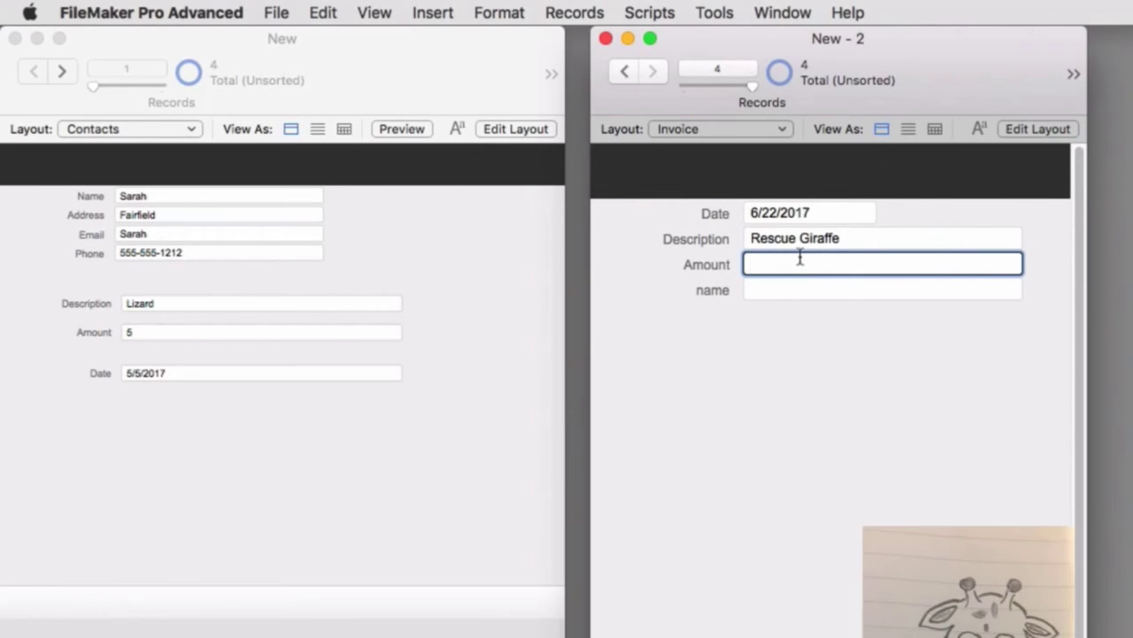
pyautogui.write('0')
pyautogui.click(816, 416)
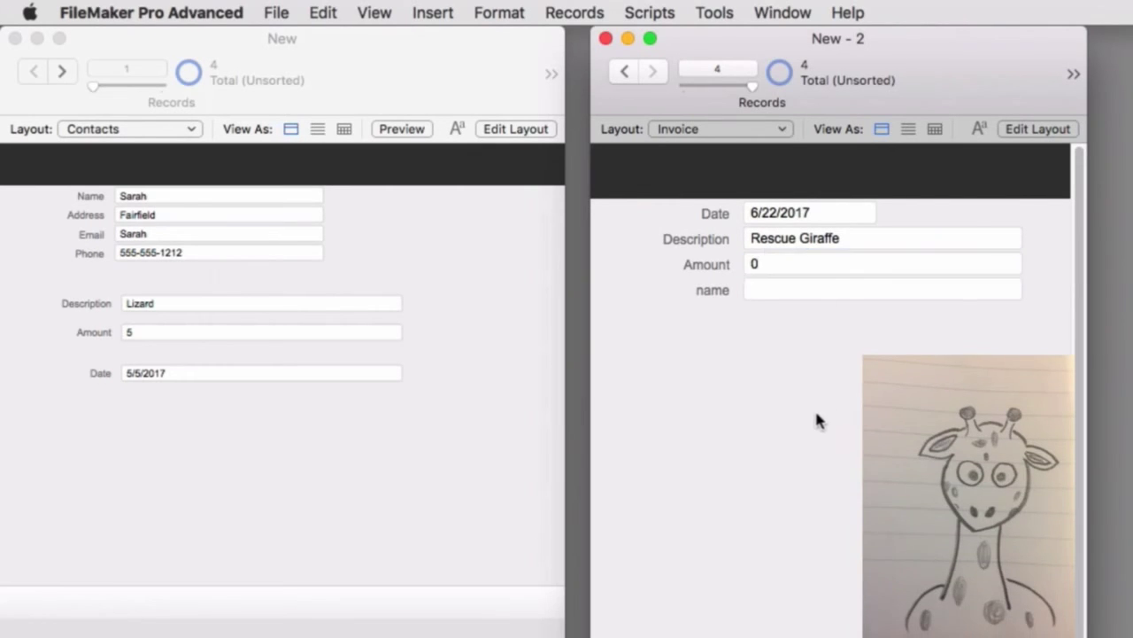
pyautogui.click(767, 292)
pyautogui.write('Sarah')
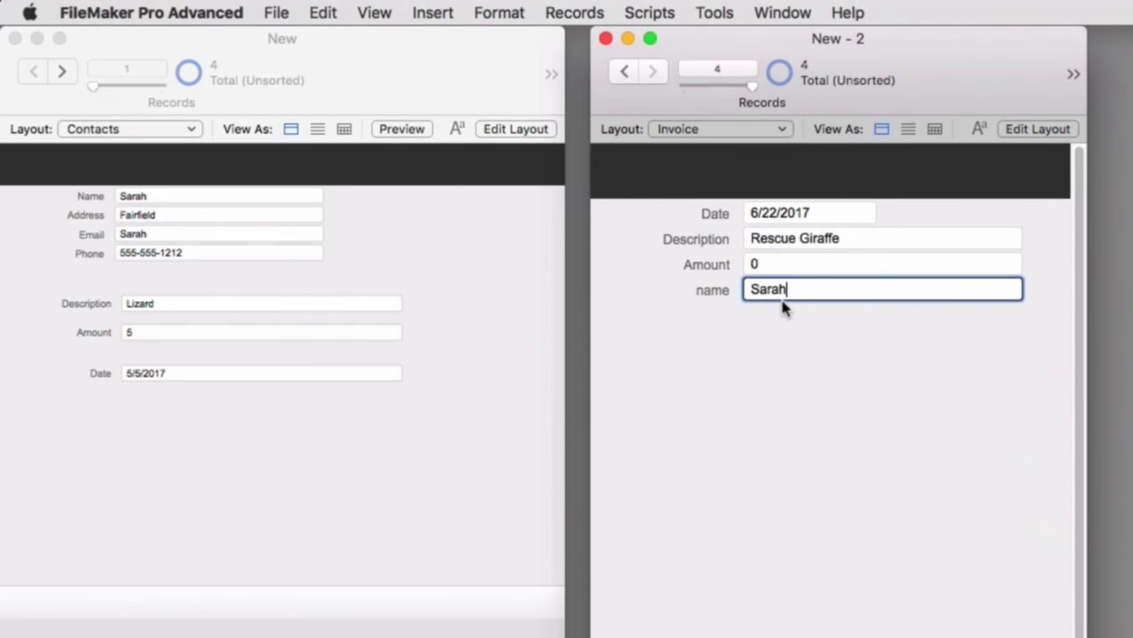
pyautogui.click(793, 352)
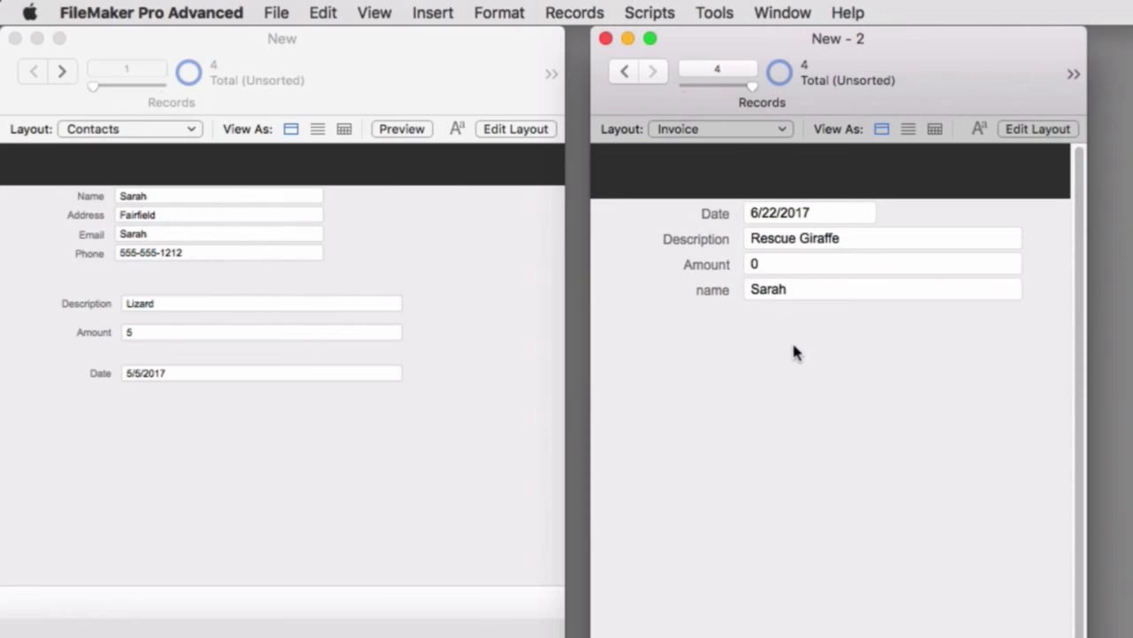
pyautogui.click(183, 359)
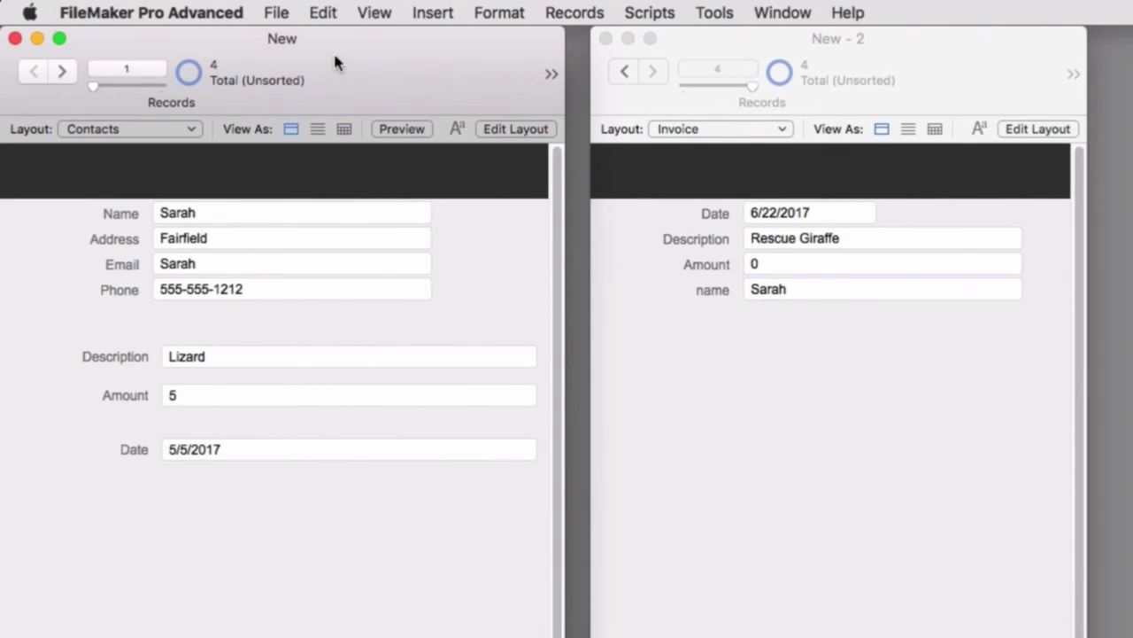
# Enter Layout mode and draw a portal below the Date field
pyautogui.click(295, 11)
pyautogui.moveTo(328, 138)
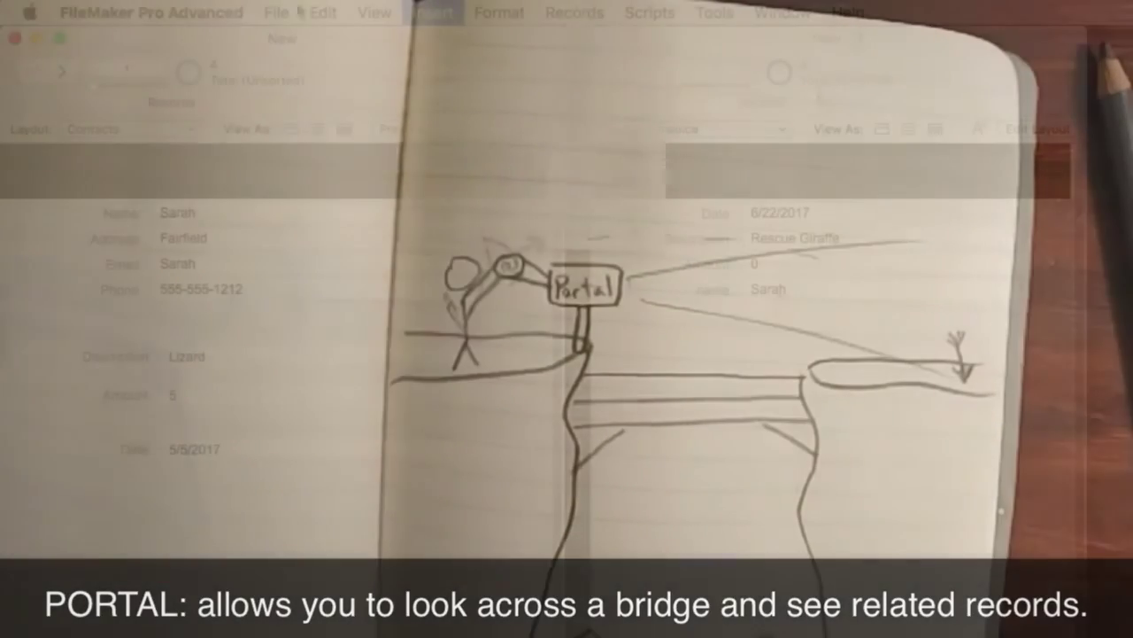
pyautogui.click(375, 12)
pyautogui.click(417, 78)
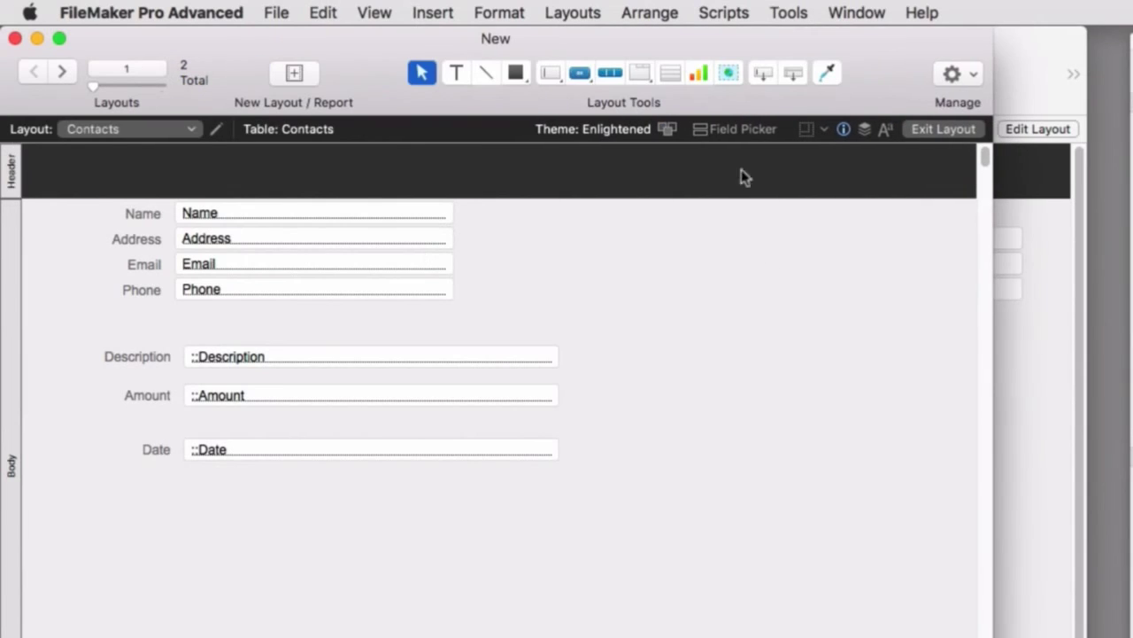
pyautogui.click(675, 73)
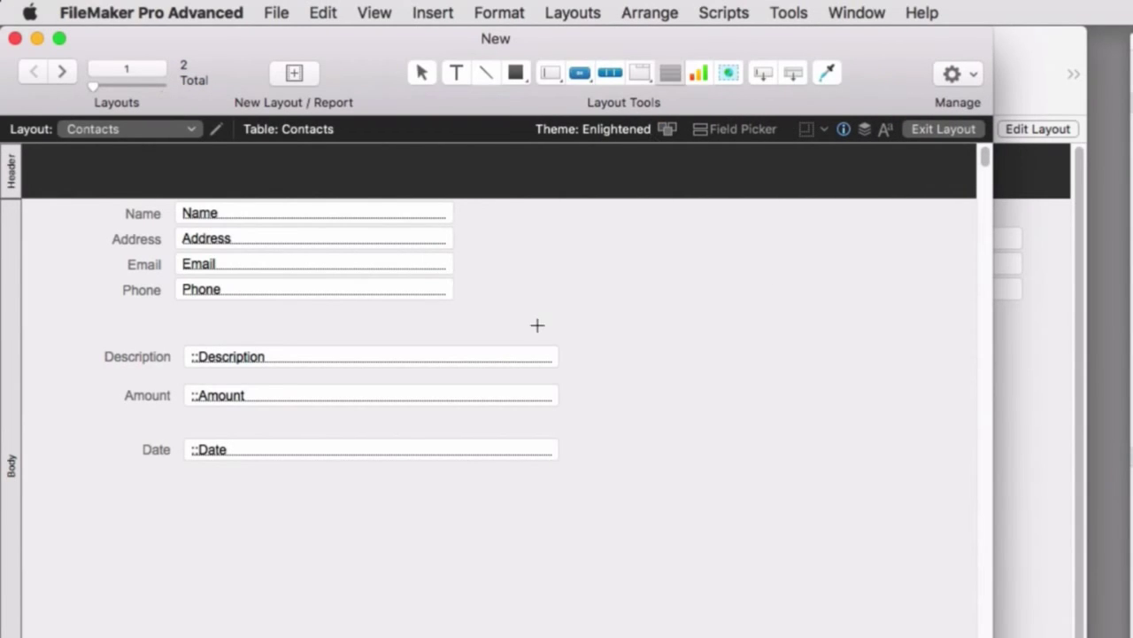
pyautogui.moveTo(123, 478); pyautogui.dragTo(632, 636)
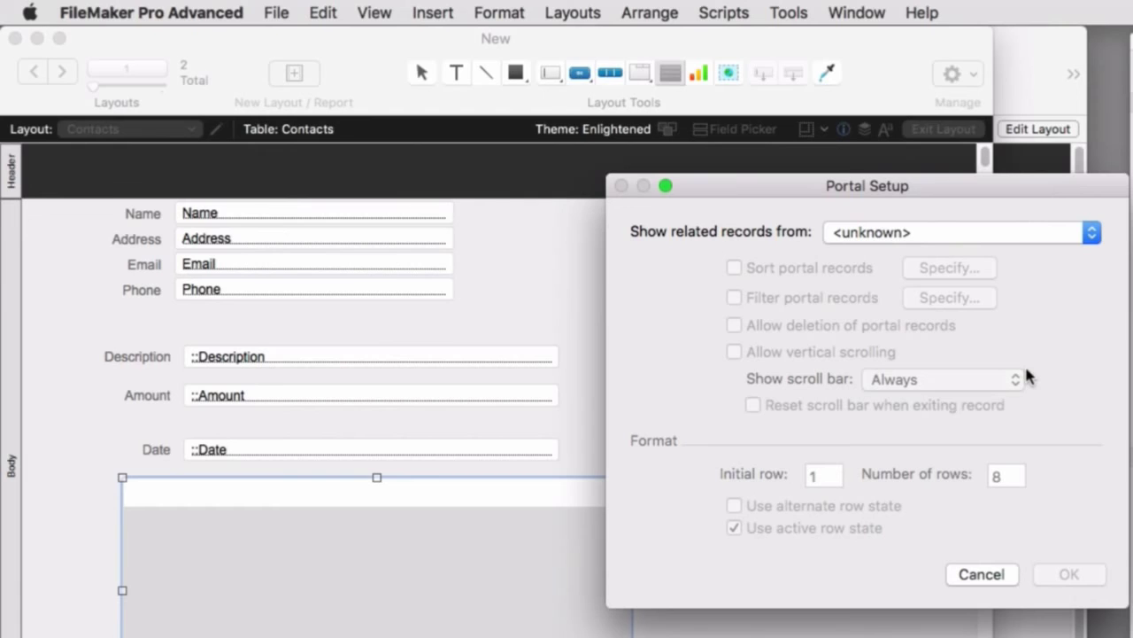
# Set the portal to show Invoice records with Date, Description and Amount fields
pyautogui.click(992, 233)
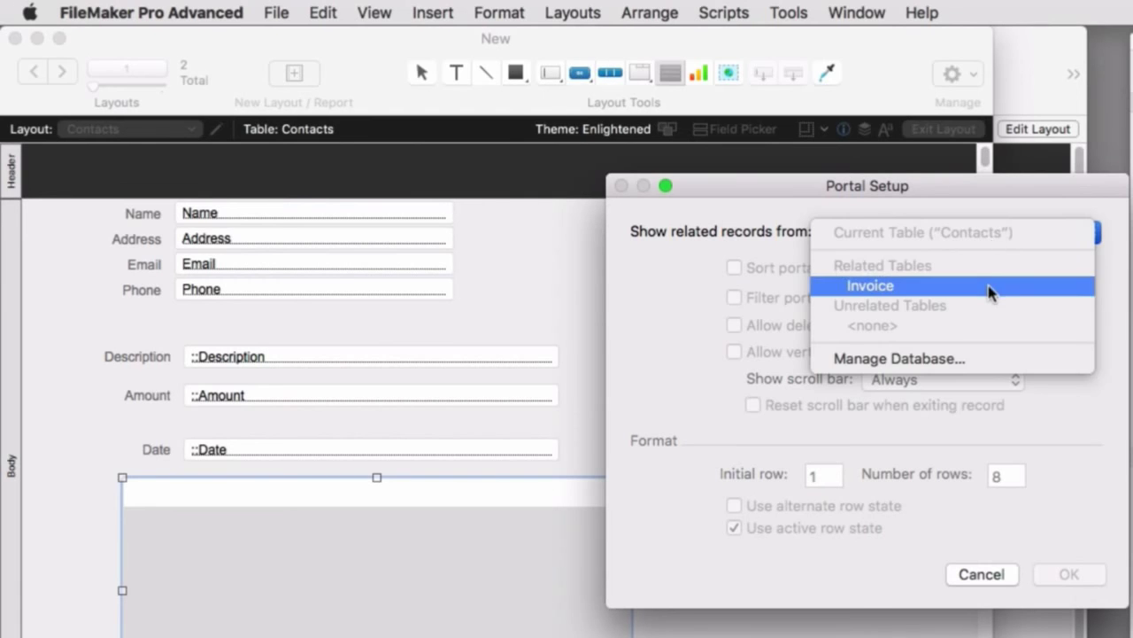
pyautogui.click(988, 285)
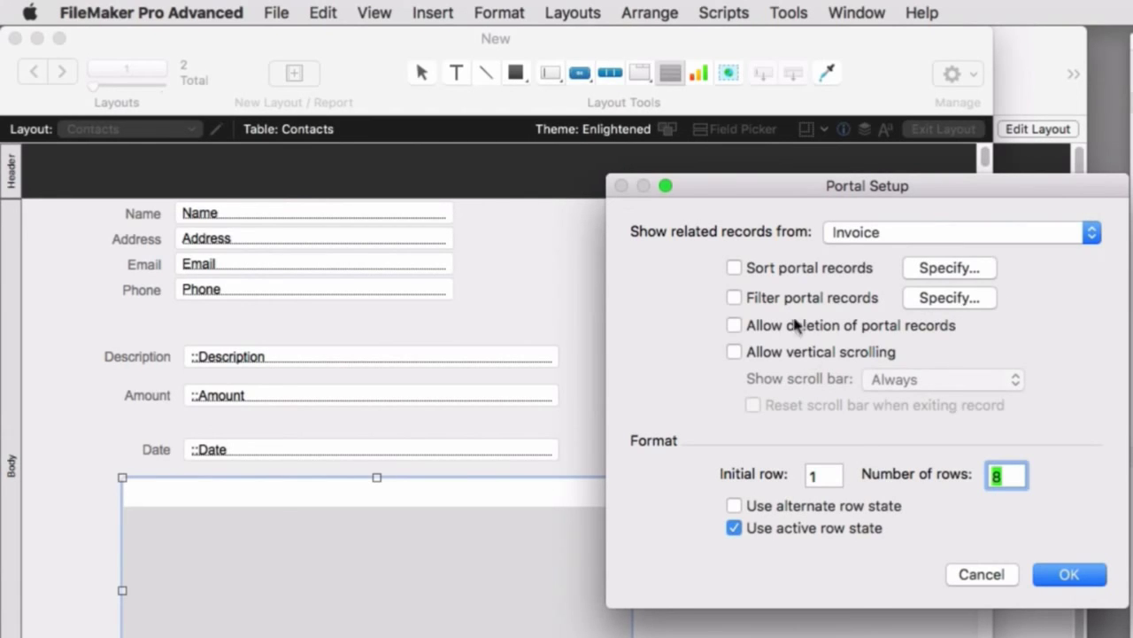
pyautogui.click(1070, 573)
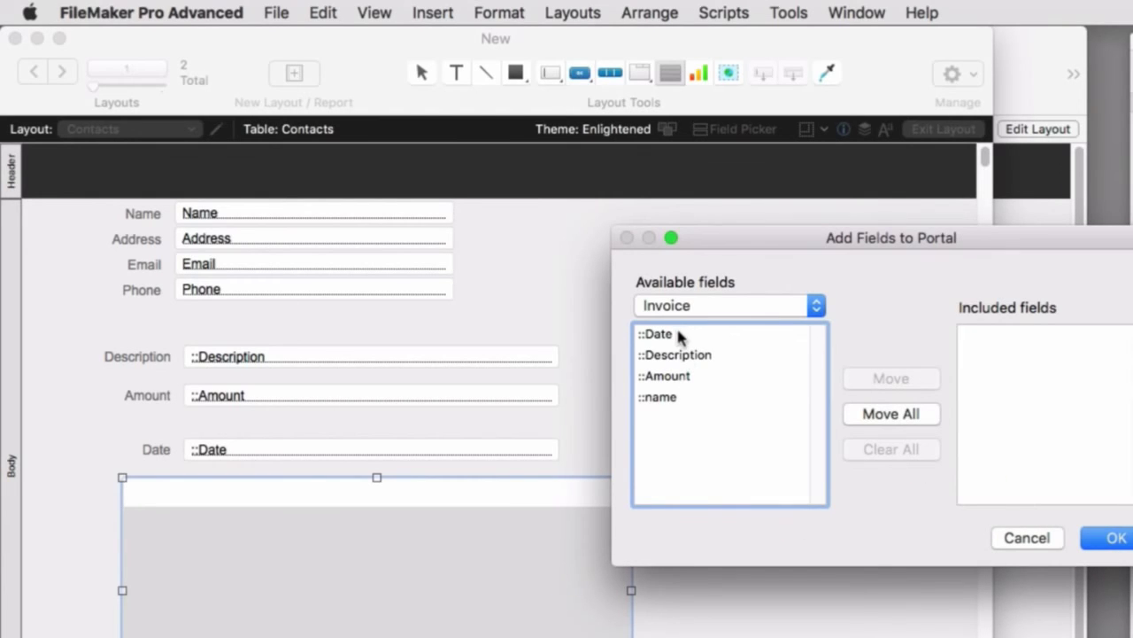
pyautogui.doubleClick(679, 334)
pyautogui.doubleClick(690, 356)
pyautogui.click(681, 378)
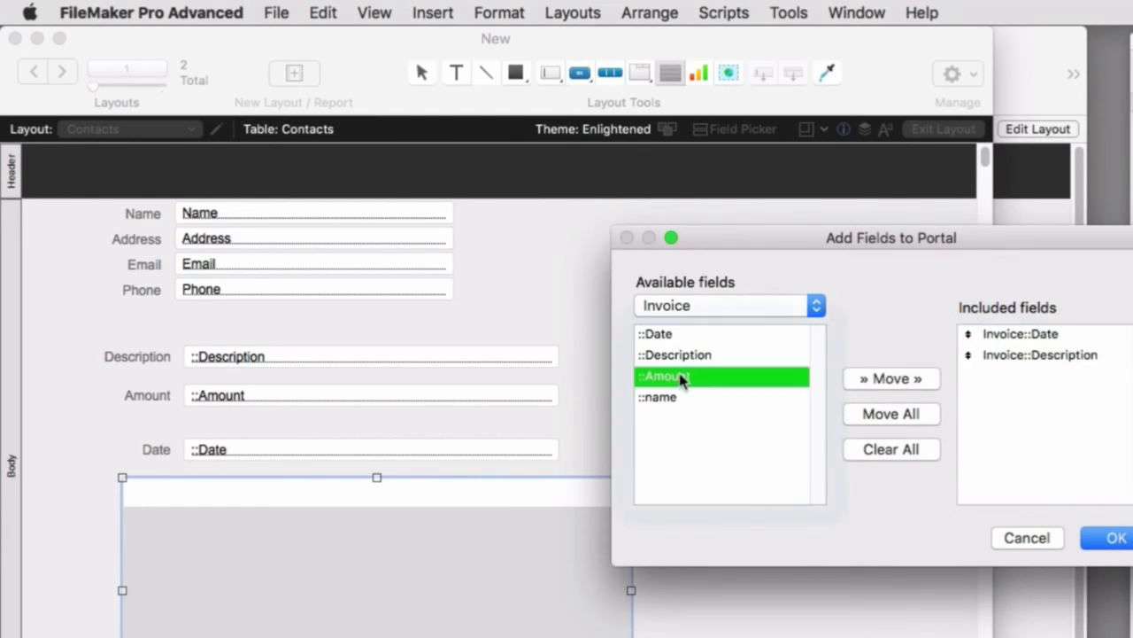
pyautogui.doubleClick(682, 377)
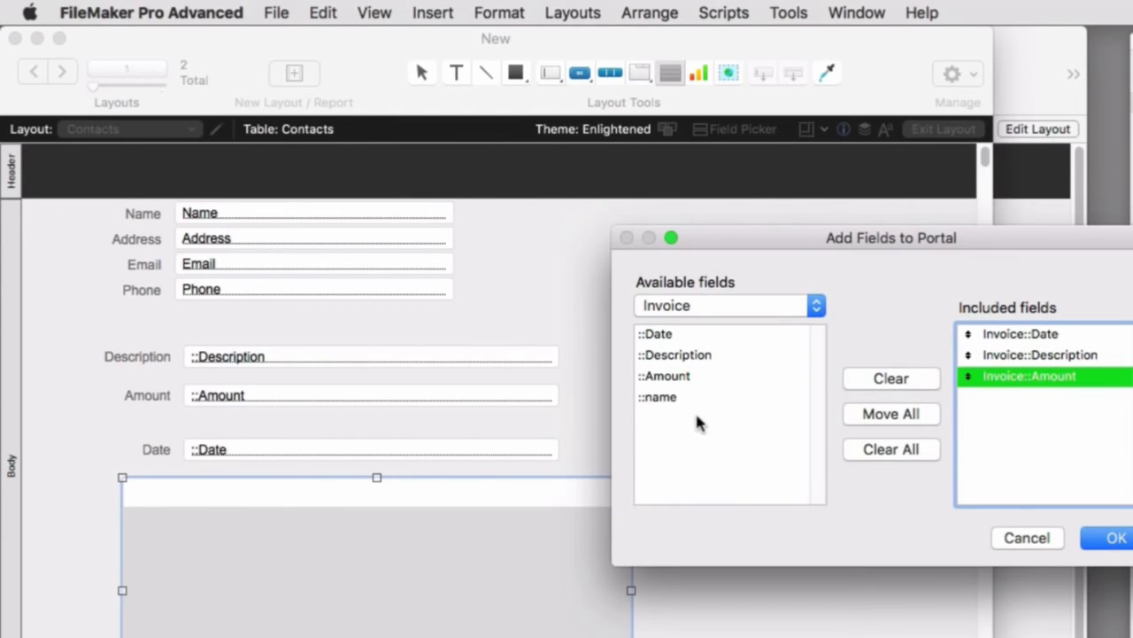
pyautogui.click(1108, 540)
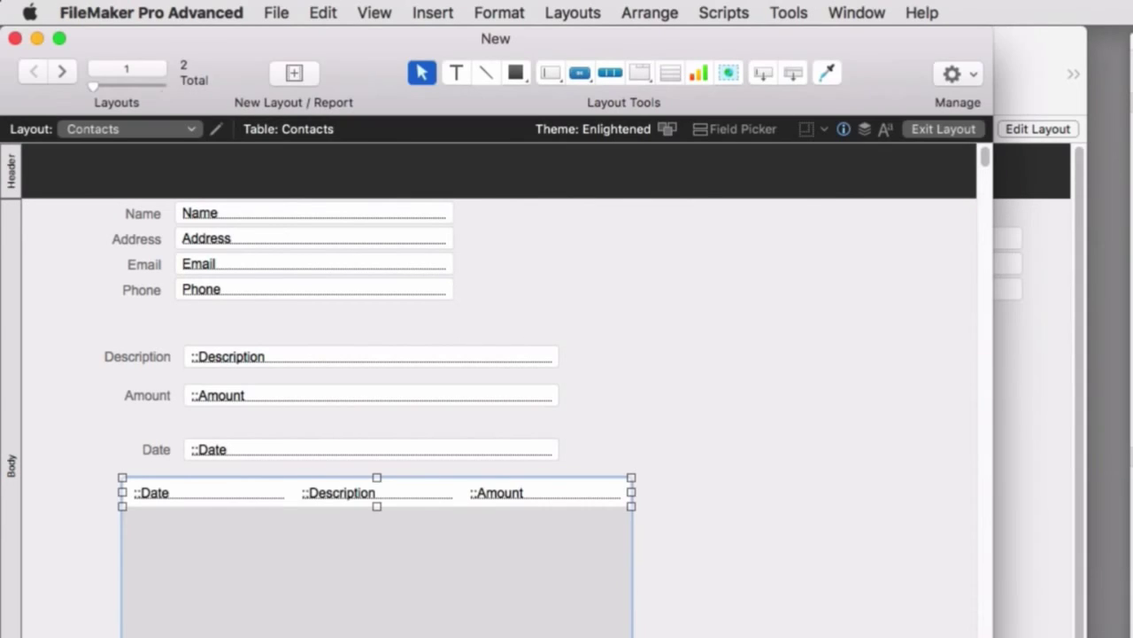
pyautogui.click(525, 10)
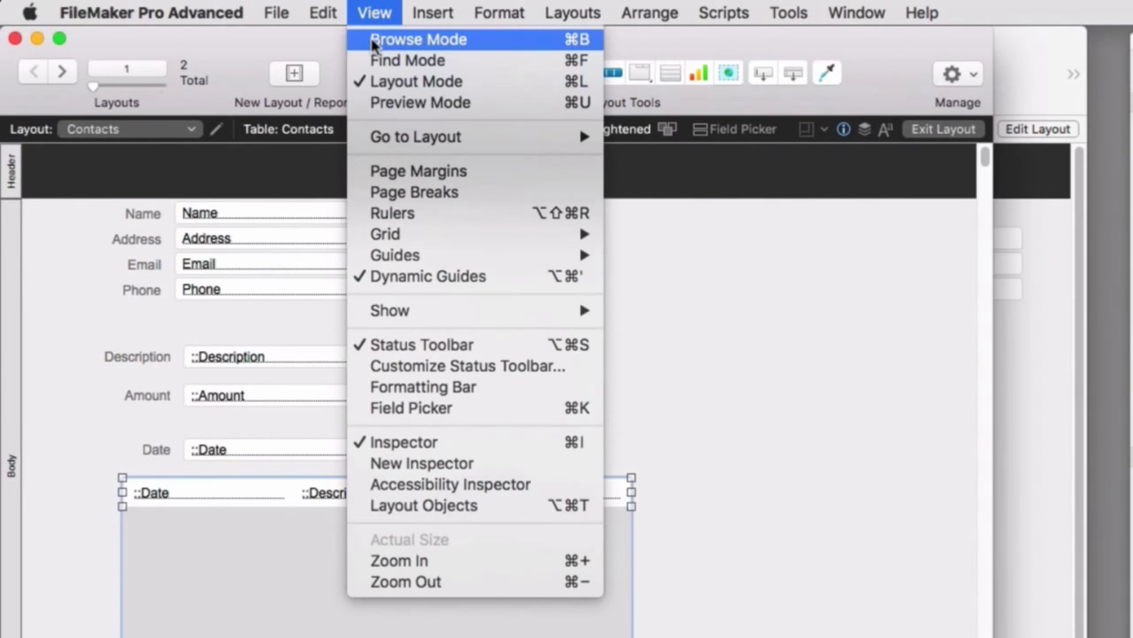
pyautogui.click(373, 12)
# Return to Browse mode and enter 'Gold Fish' in the empty portal row
pyautogui.press('super+b')
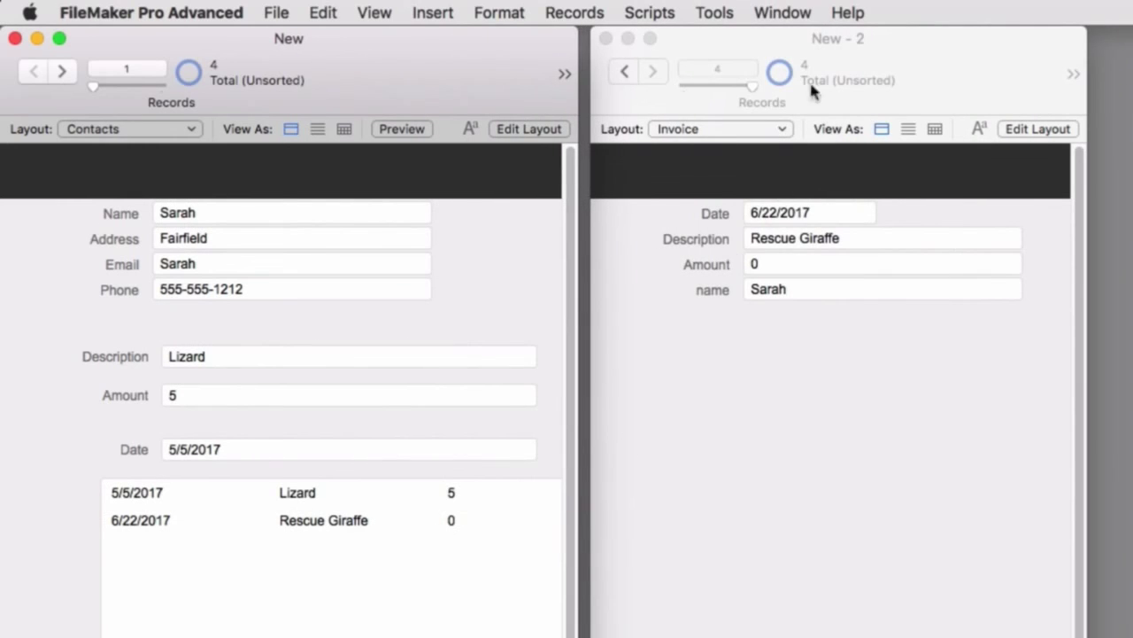
pyautogui.moveTo(884, 42); pyautogui.dragTo(1016, 42)
pyautogui.click(146, 547)
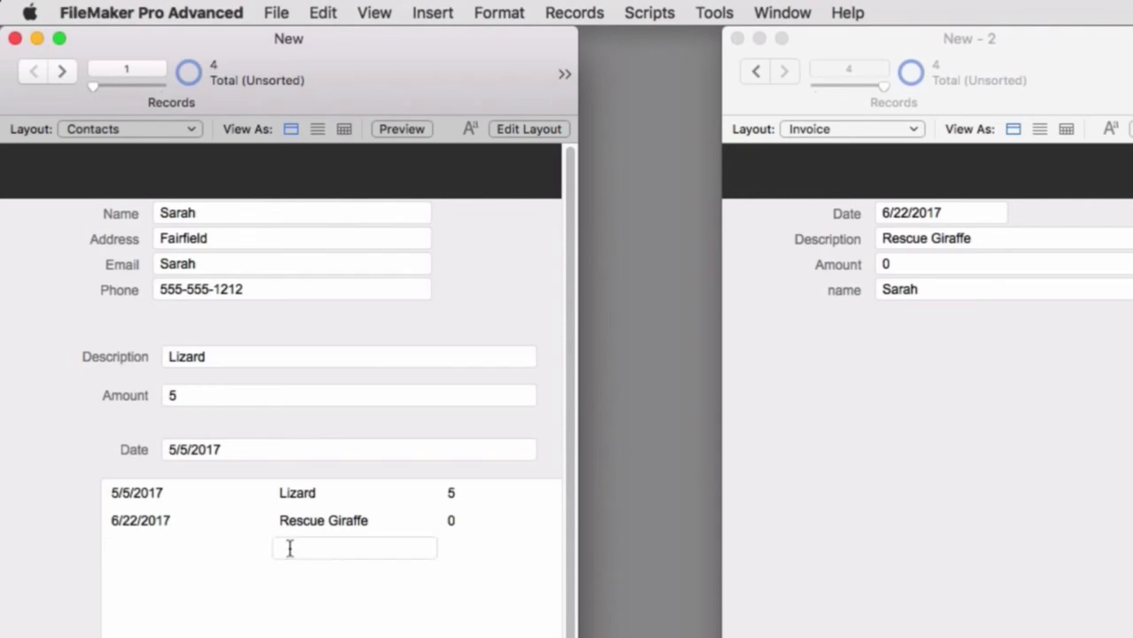
pyautogui.click(292, 548)
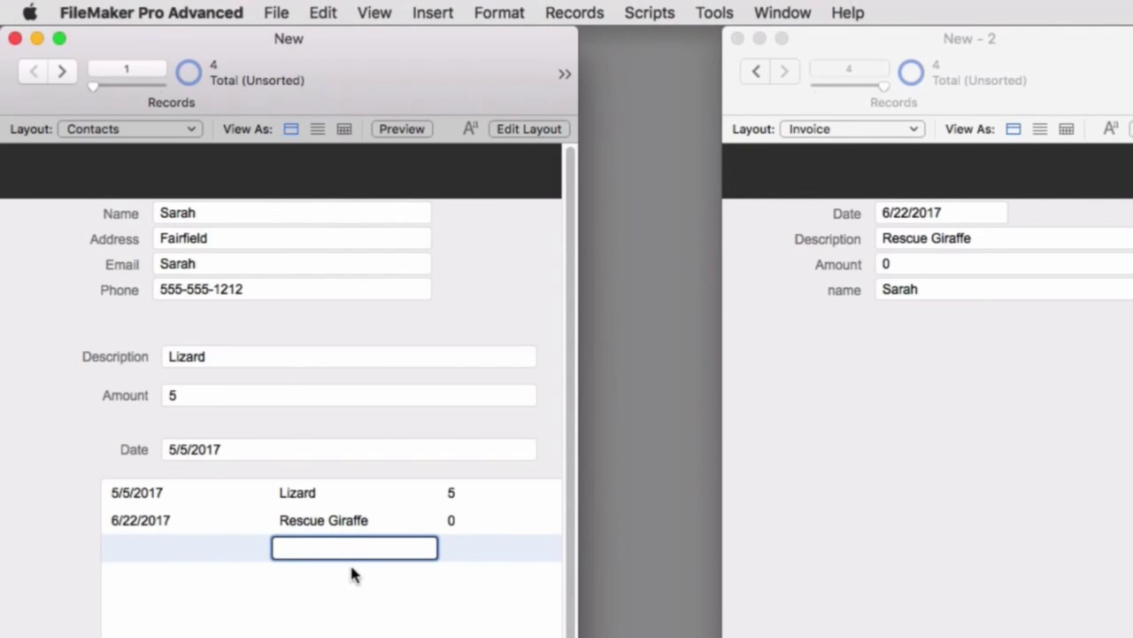
pyautogui.write('Gol')
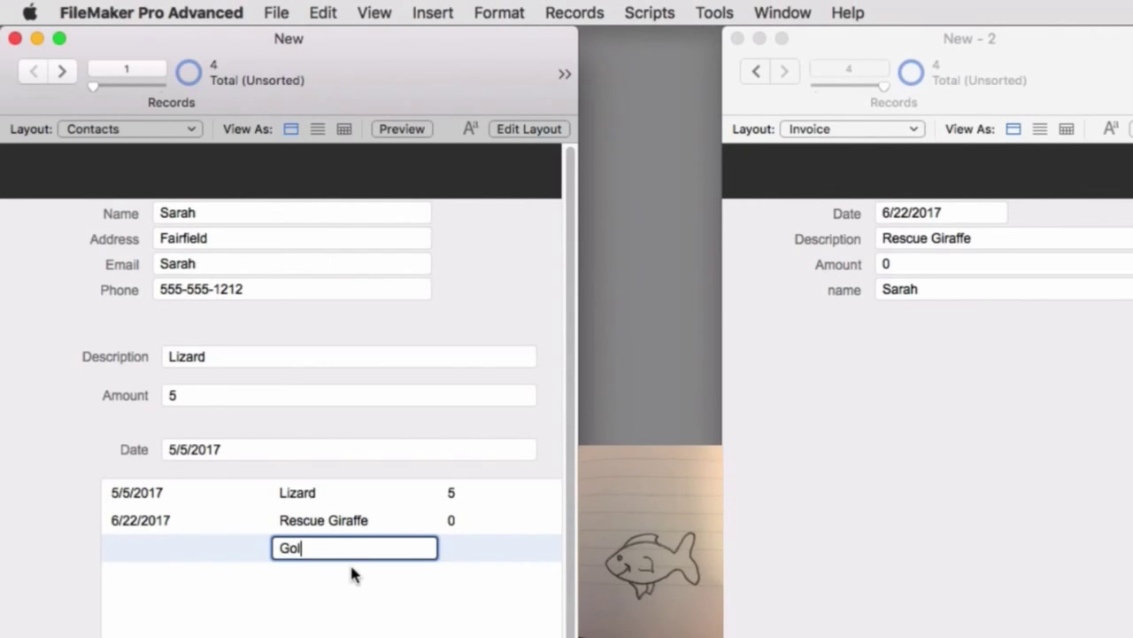
pyautogui.write('d Fish')
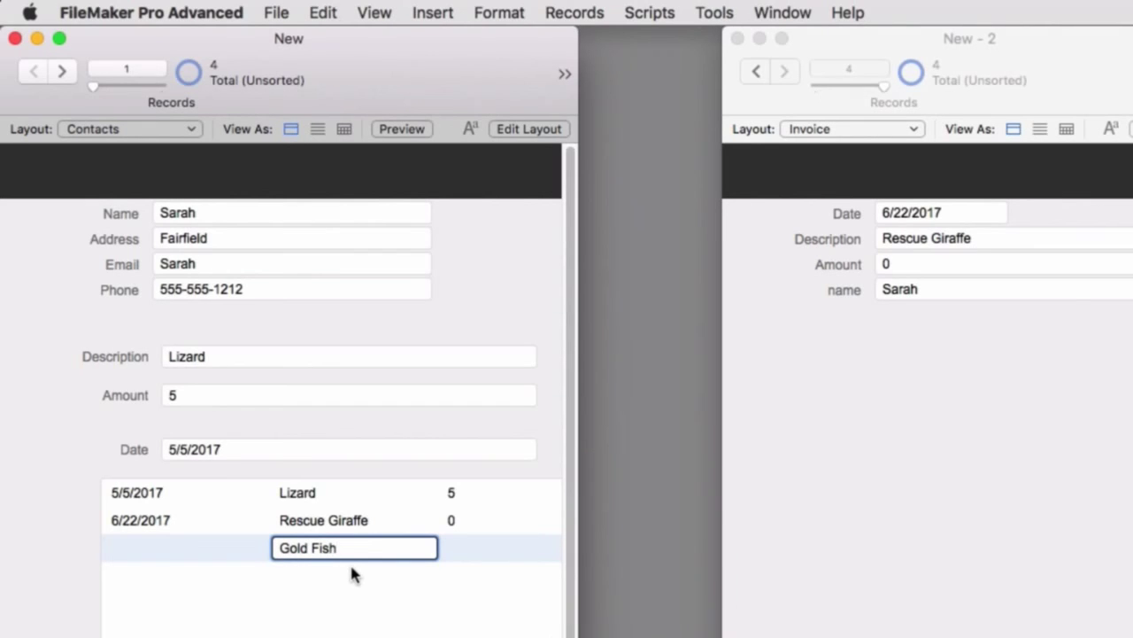
pyautogui.press('Return')
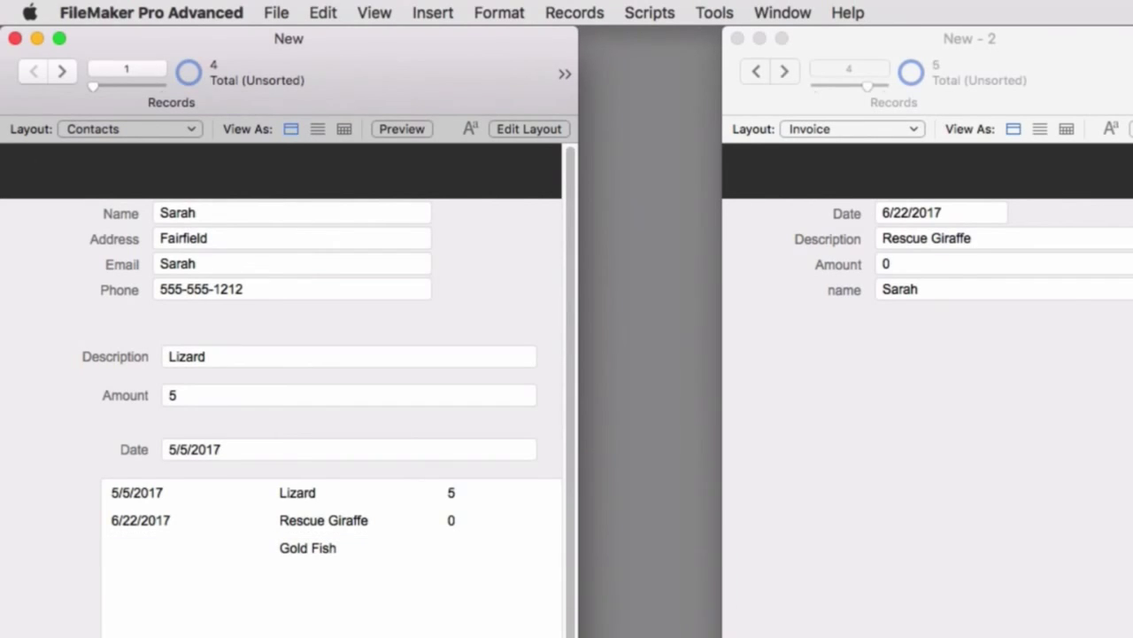
# Give the Gold Fish invoice amount 15 and date 4/4/2018, then view it as Invoice record 5
pyautogui.click(452, 545)
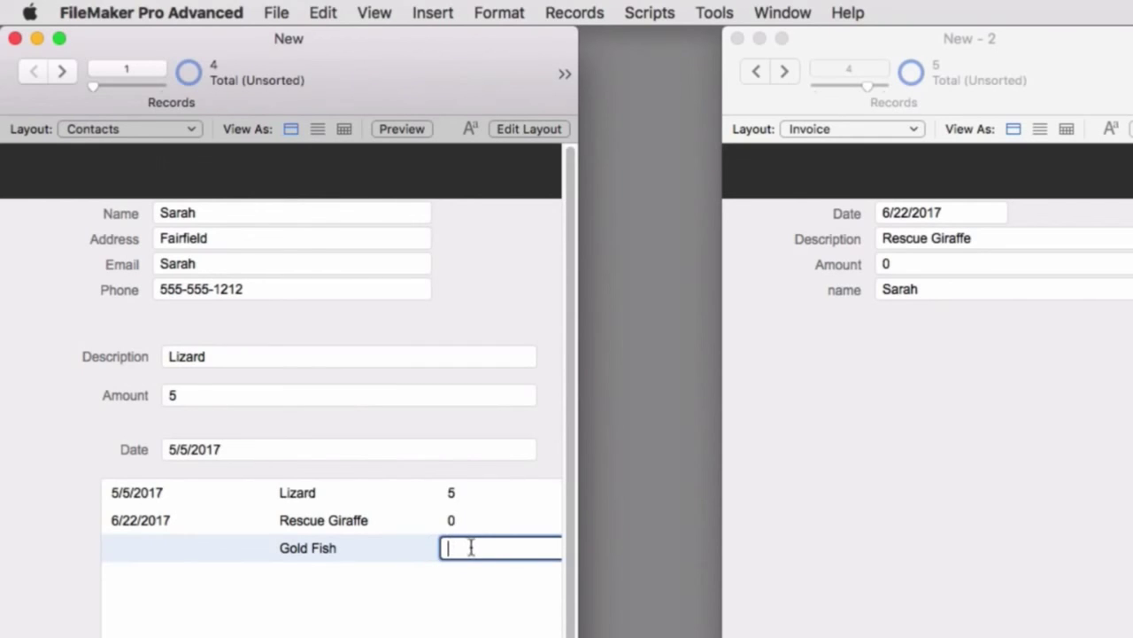
pyautogui.write('15')
pyautogui.press('Return')
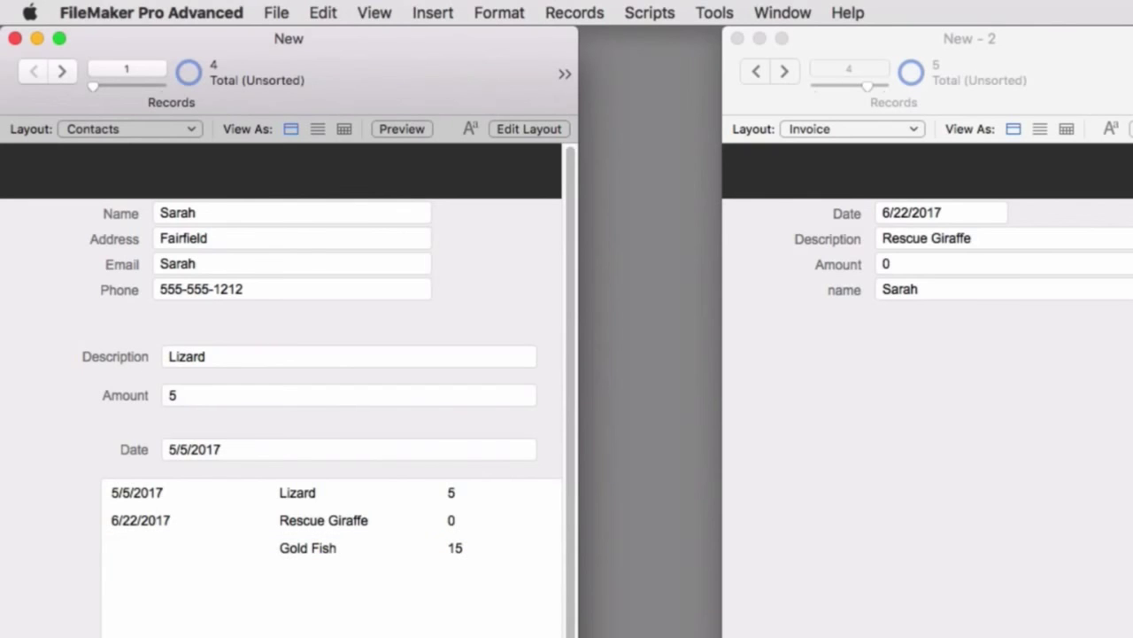
pyautogui.click(179, 549)
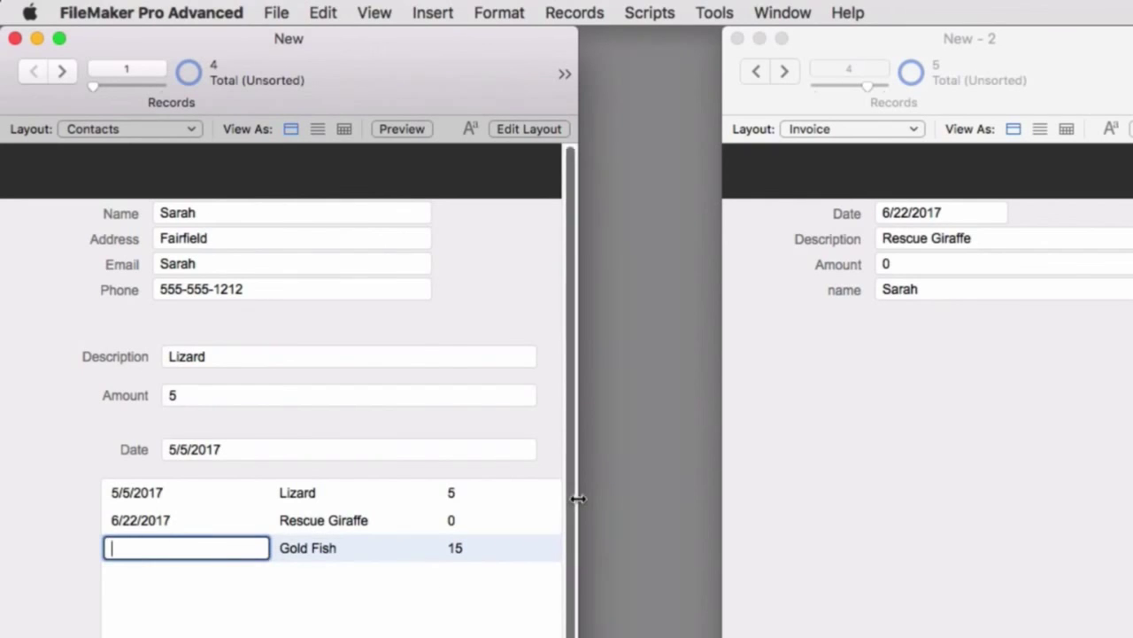
pyautogui.write('4/4/189')
pyautogui.press('BackSpace')
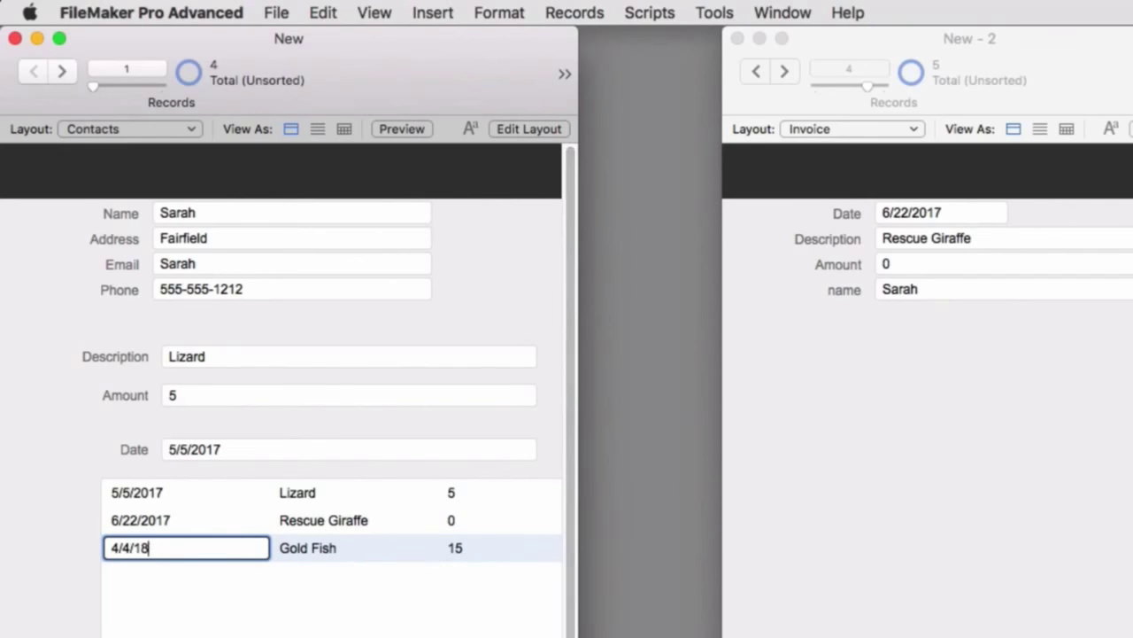
pyautogui.press('Return')
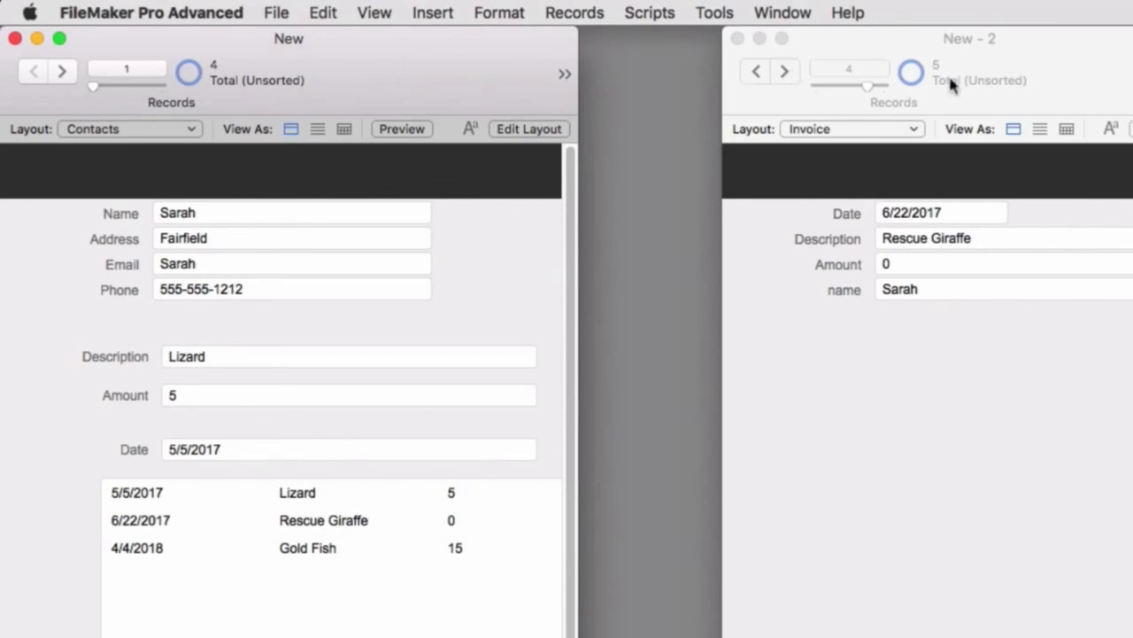
pyautogui.click(783, 73)
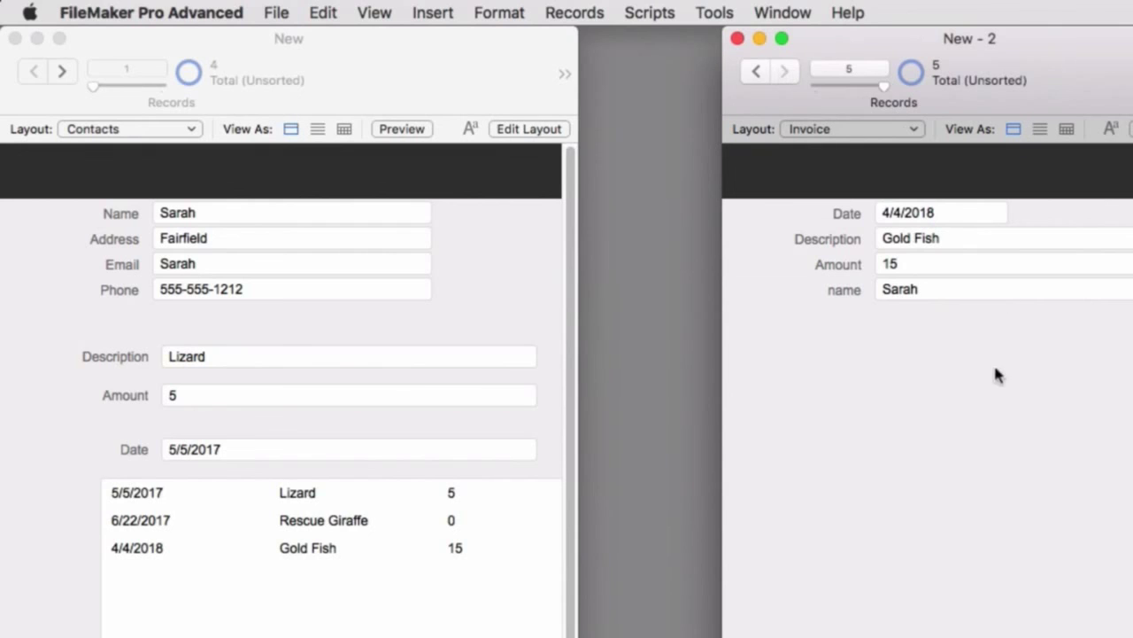